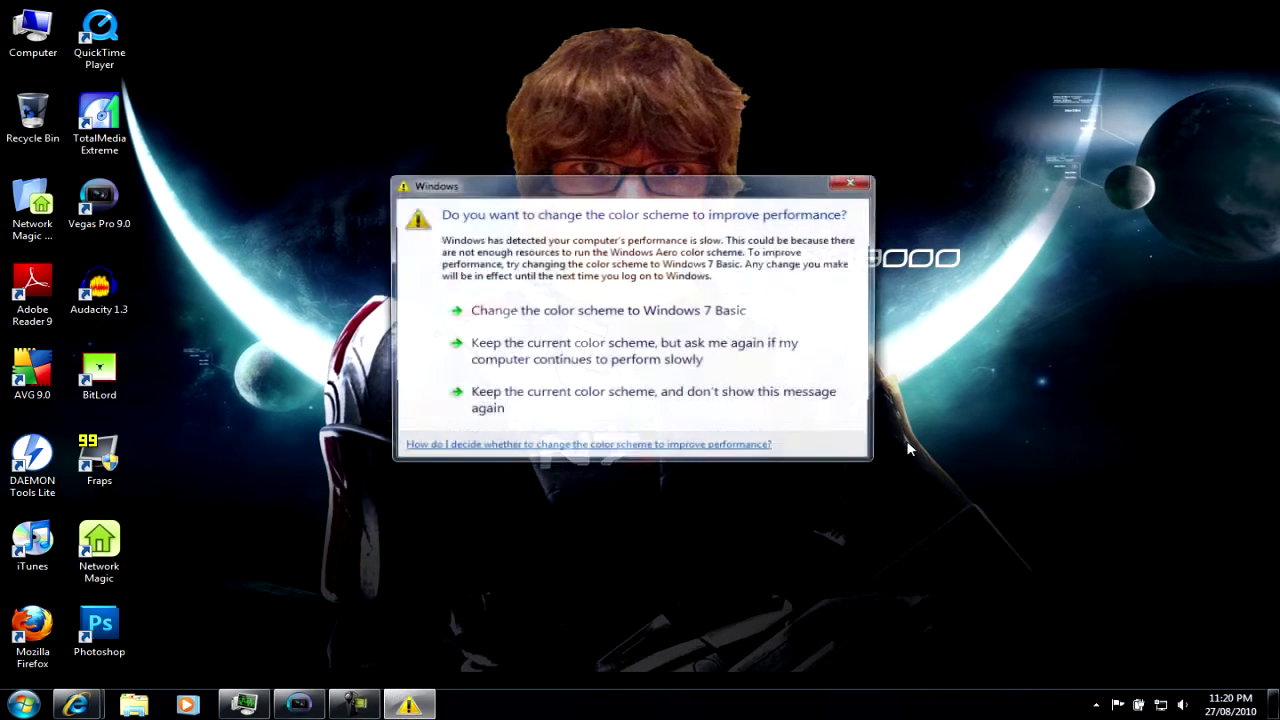
Dismiss the colour-scheme performance warning and restore the Task Manager window
{"action": "left_click", "coordinate": [853, 181]}
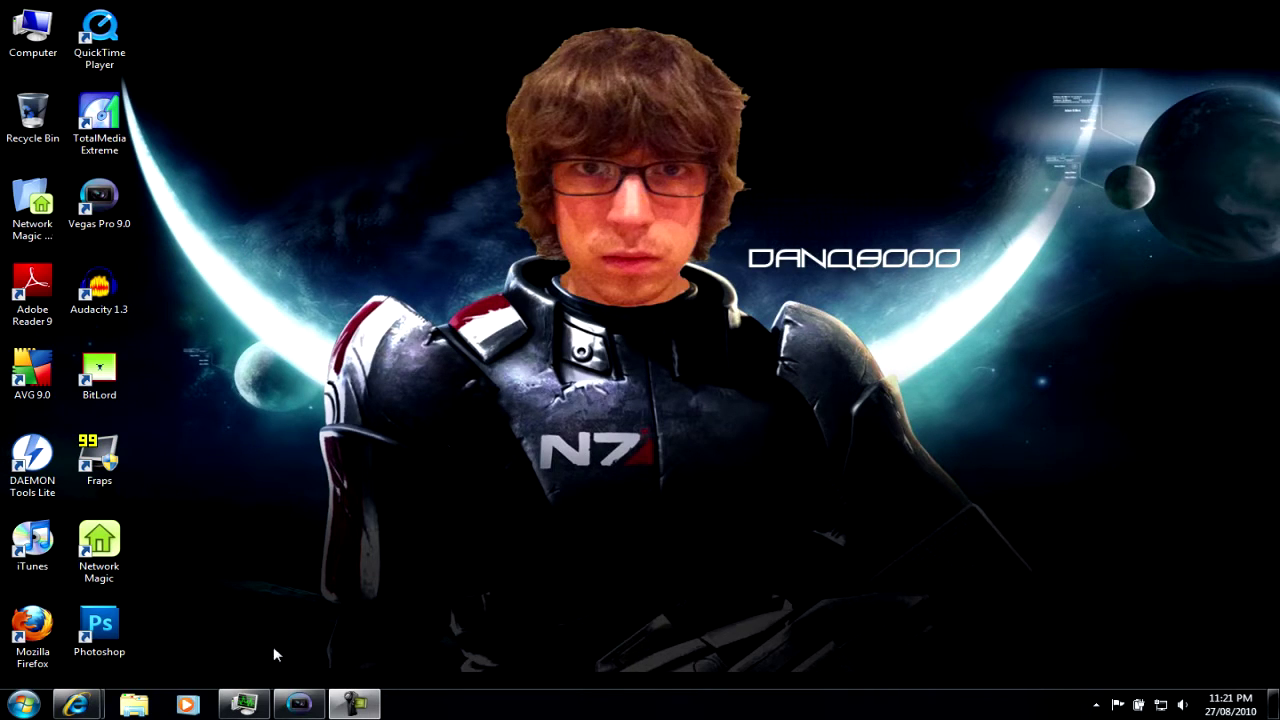
{"action": "left_click", "coordinate": [247, 708]}
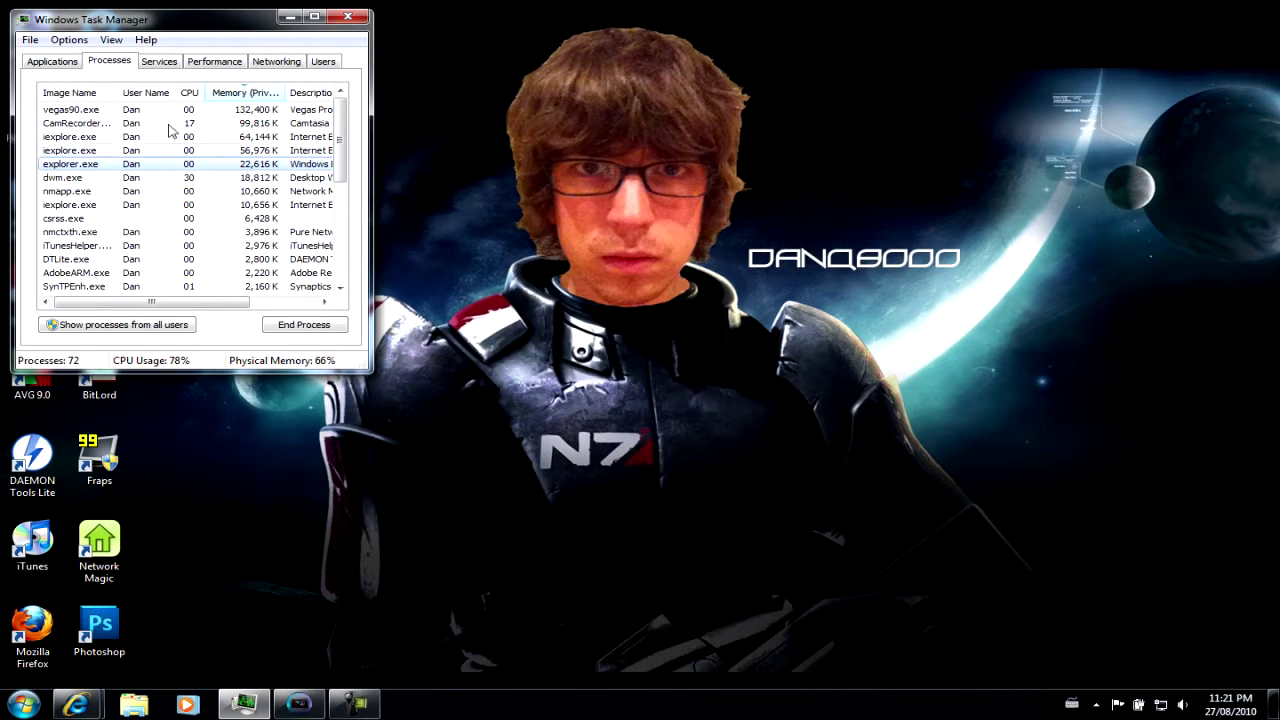
Review running applications and process memory use, dismiss the colour warning, and close Task Manager
{"action": "left_click", "coordinate": [56, 64]}
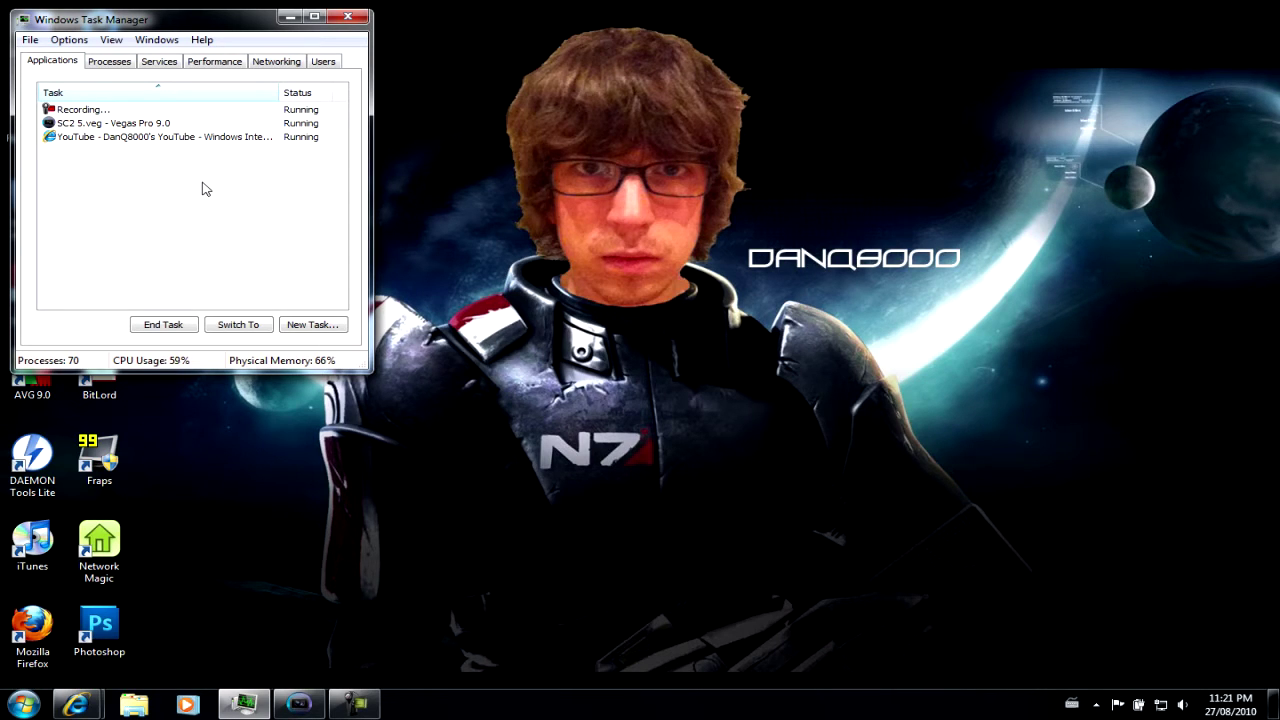
{"action": "left_click", "coordinate": [121, 62]}
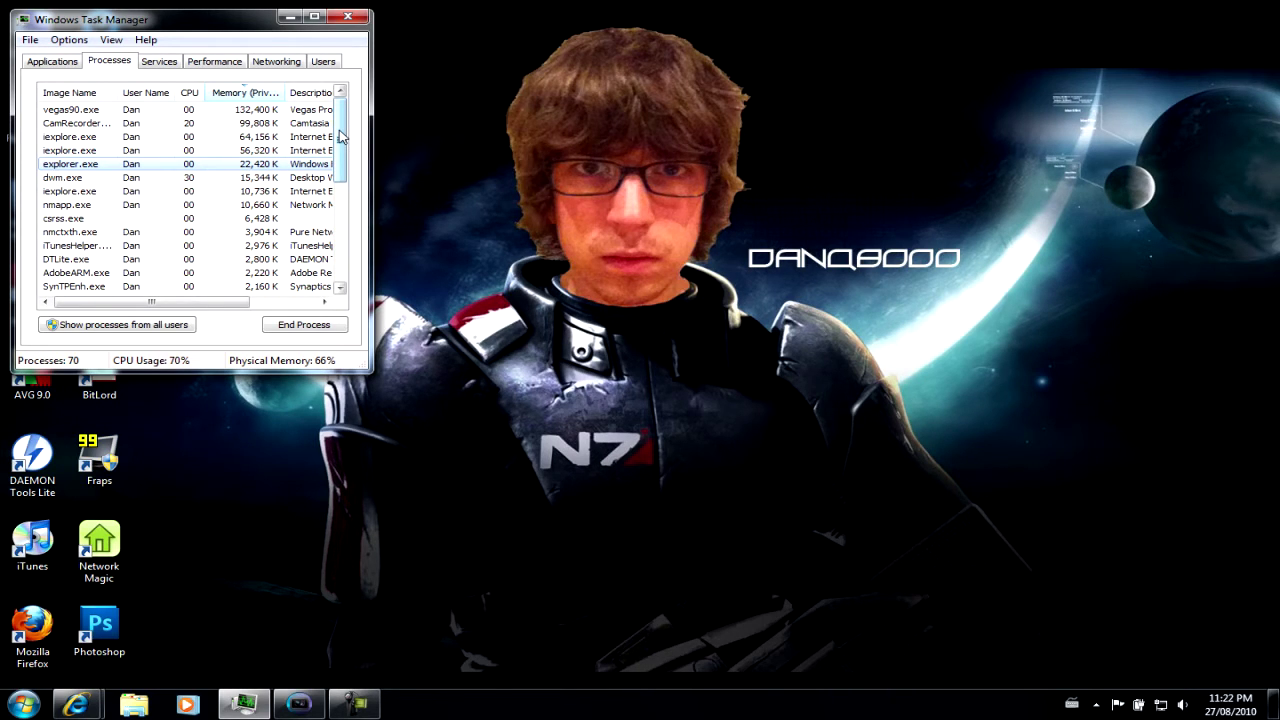
{"action": "left_click_drag", "start_coordinate": [340, 135], "coordinate": [342, 210]}
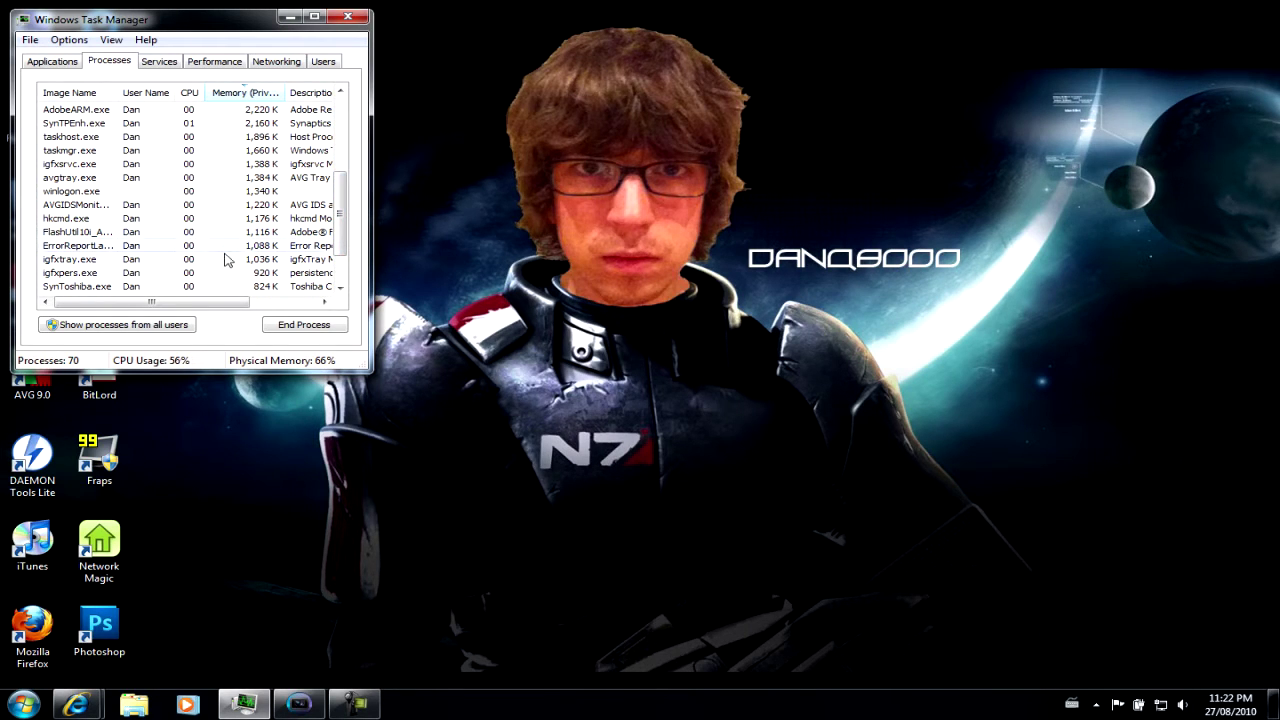
{"action": "scroll", "coordinate": [224, 260], "scroll_direction": "down", "scroll_amount": 2}
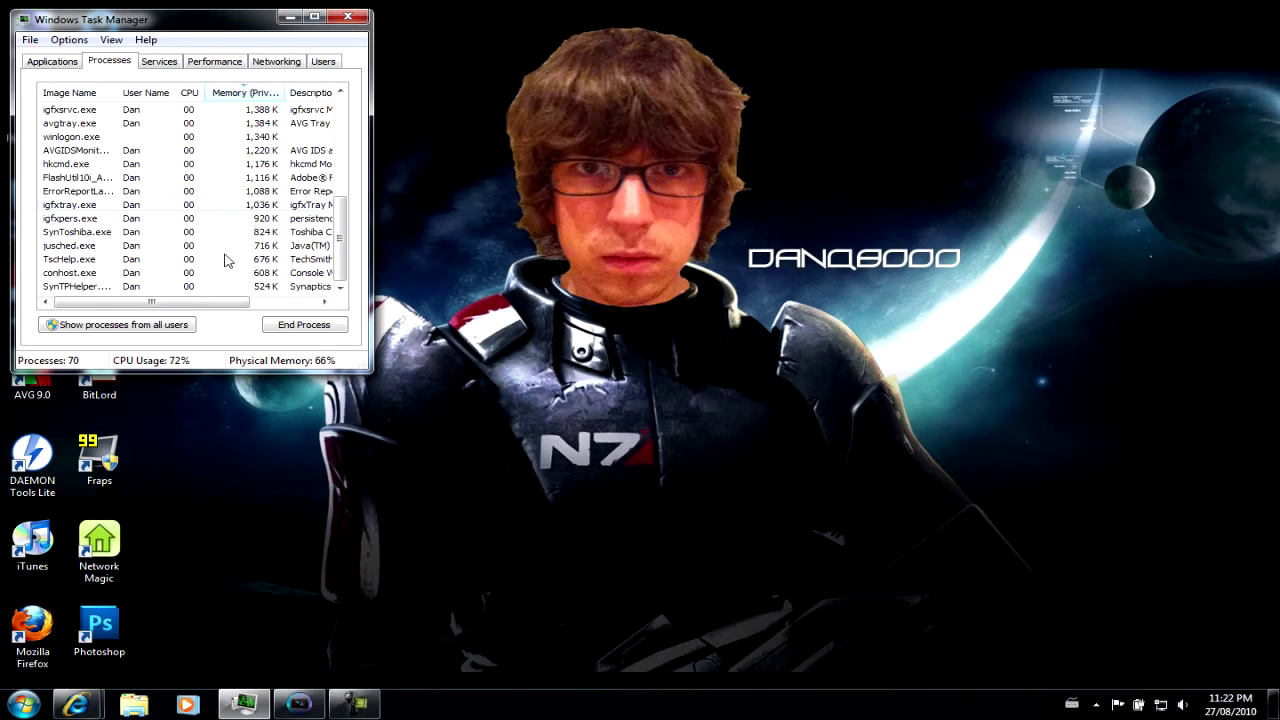
{"action": "scroll", "coordinate": [224, 260], "scroll_direction": "up", "scroll_amount": 6}
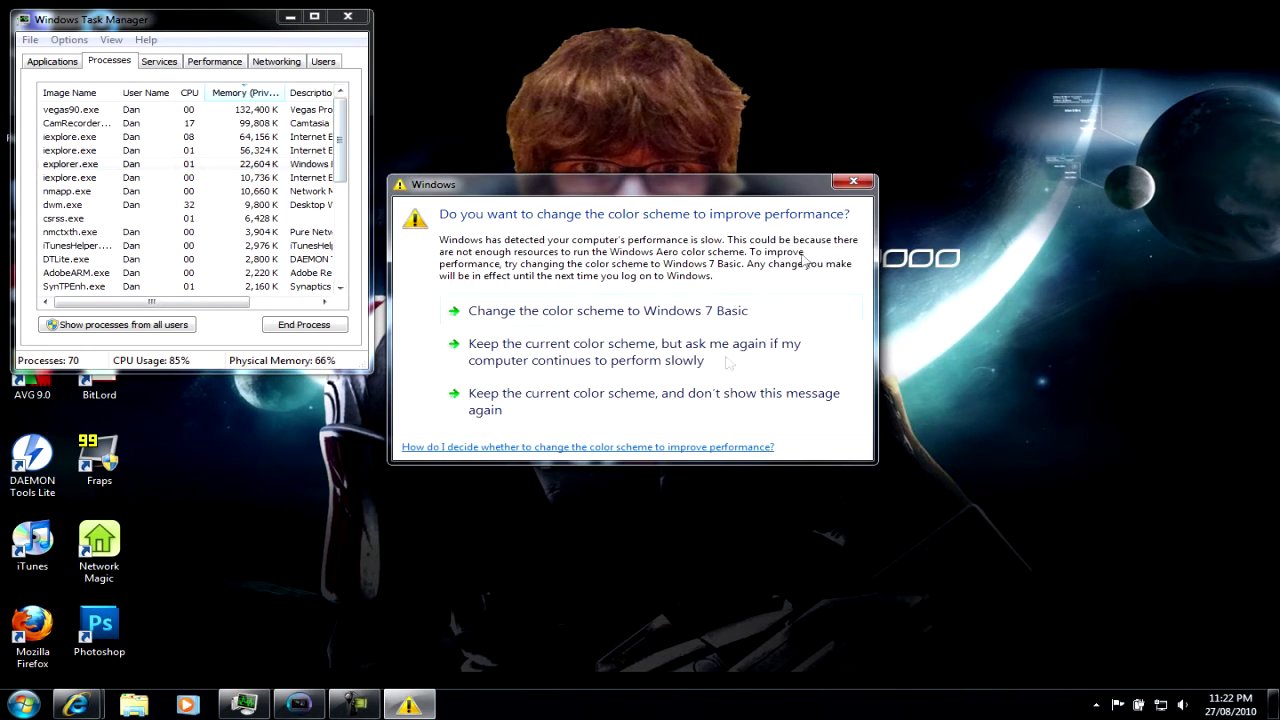
{"action": "left_click", "coordinate": [853, 184]}
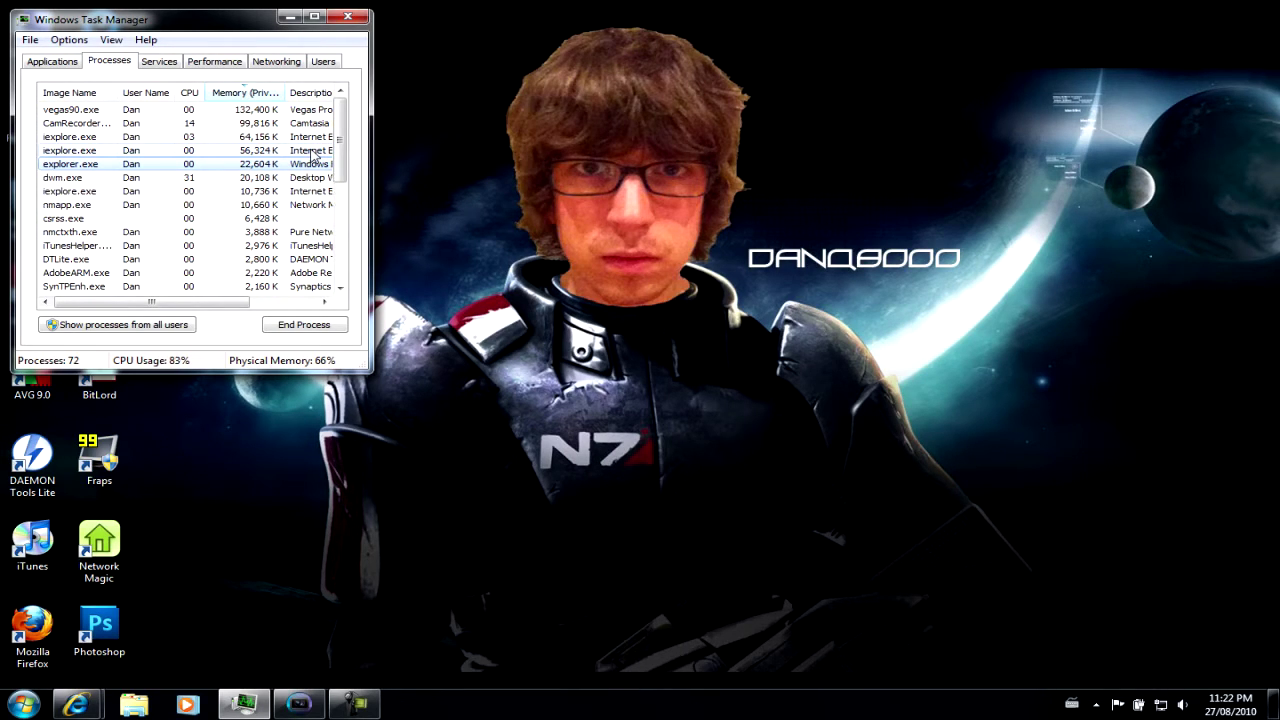
{"action": "left_click", "coordinate": [348, 17]}
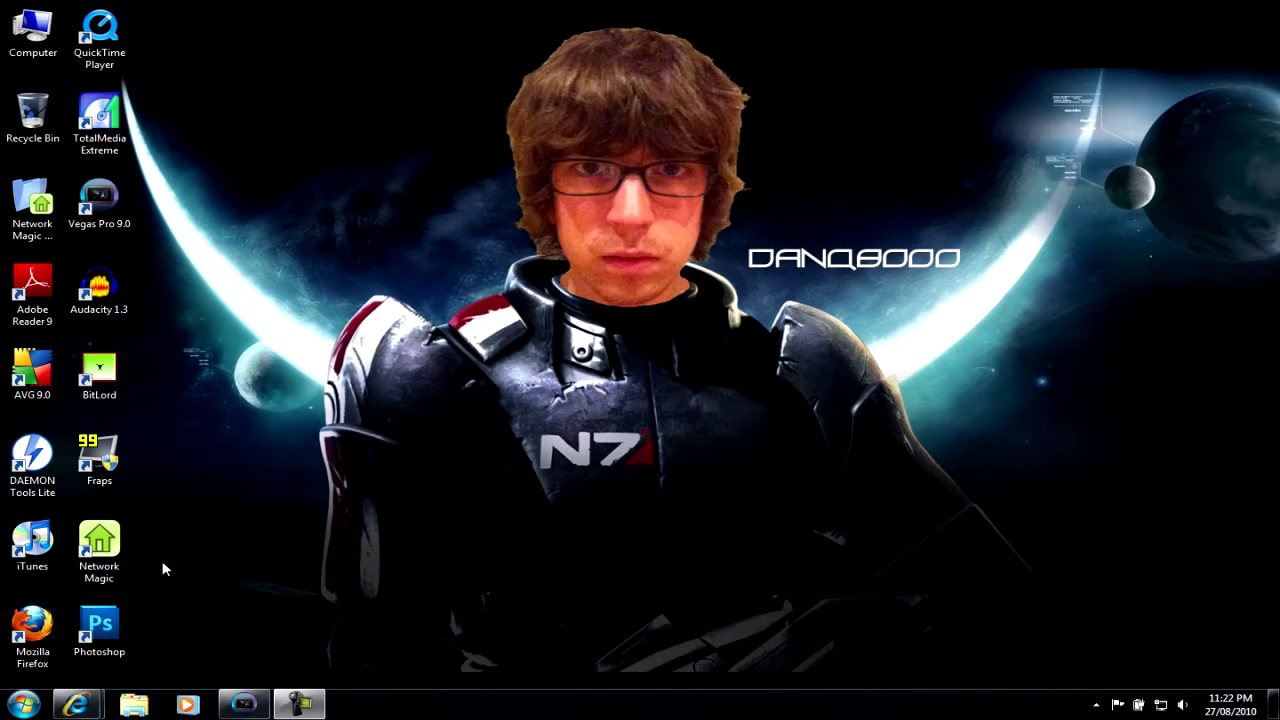
Go through Control Panel's System settings to Performance Options and its Data Execution Prevention settings
{"action": "left_click", "coordinate": [22, 704]}
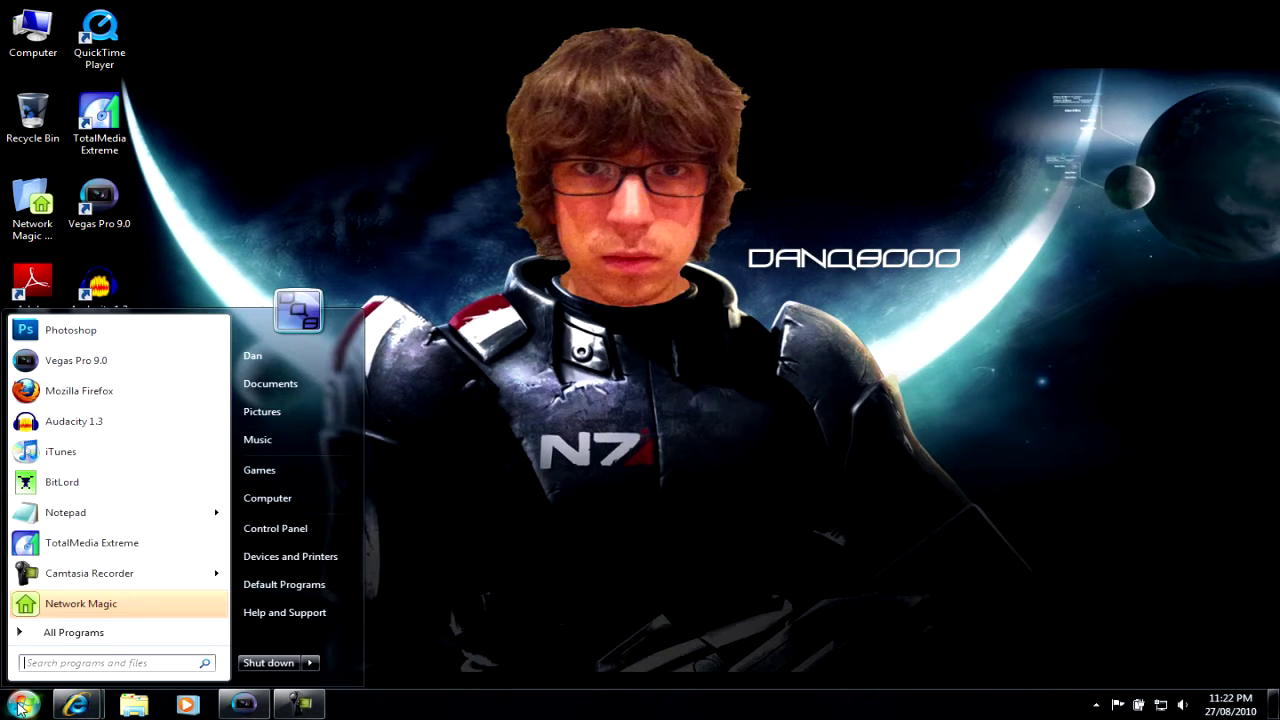
{"action": "left_click", "coordinate": [303, 535]}
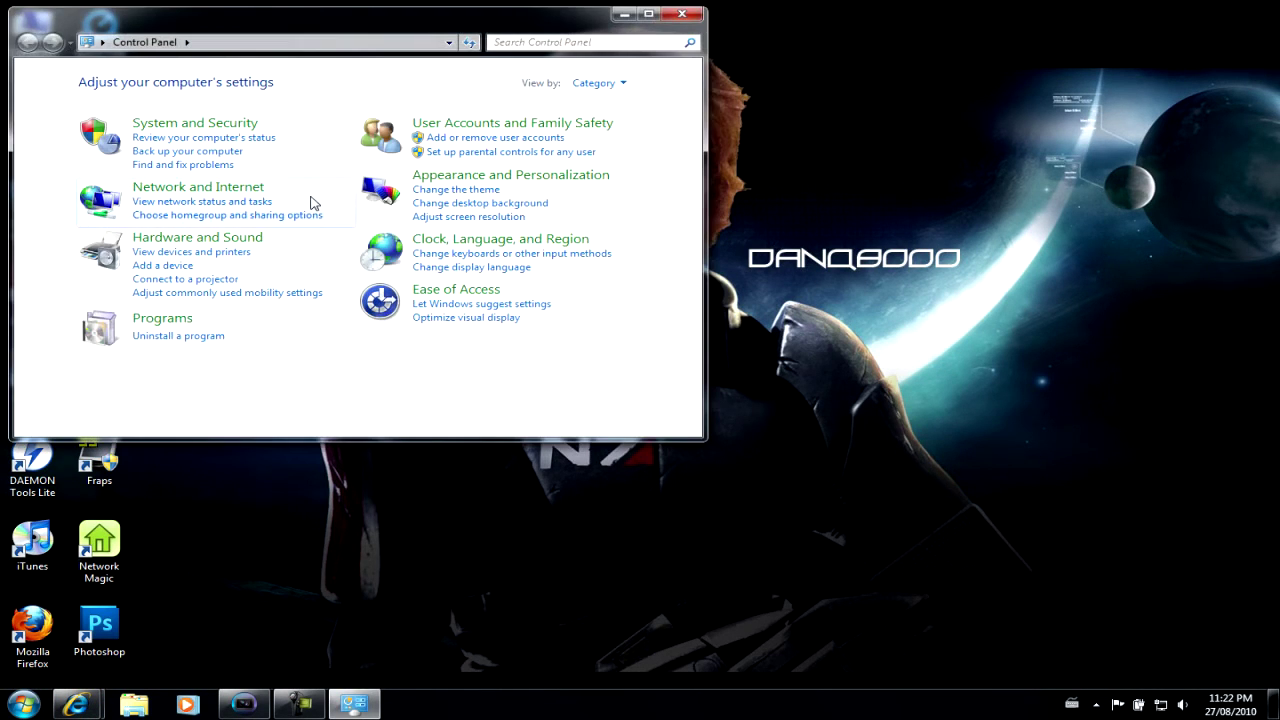
{"action": "left_click", "coordinate": [228, 127]}
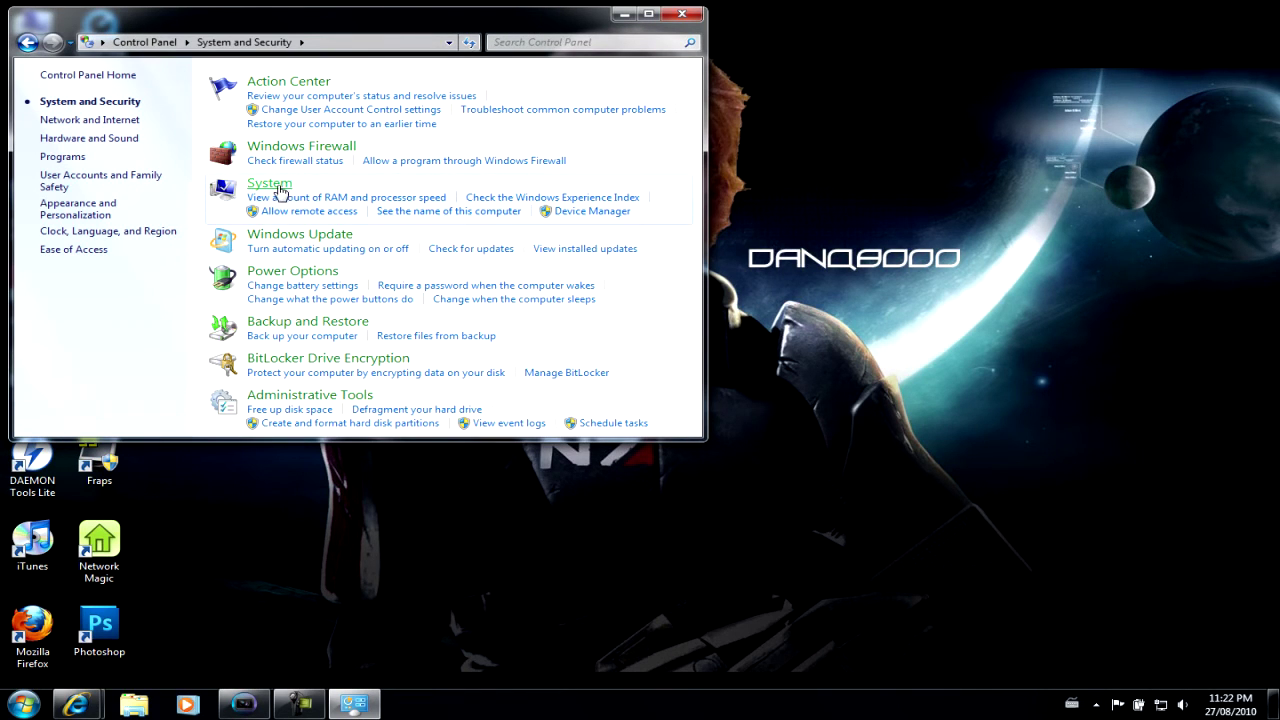
{"action": "left_click", "coordinate": [279, 190]}
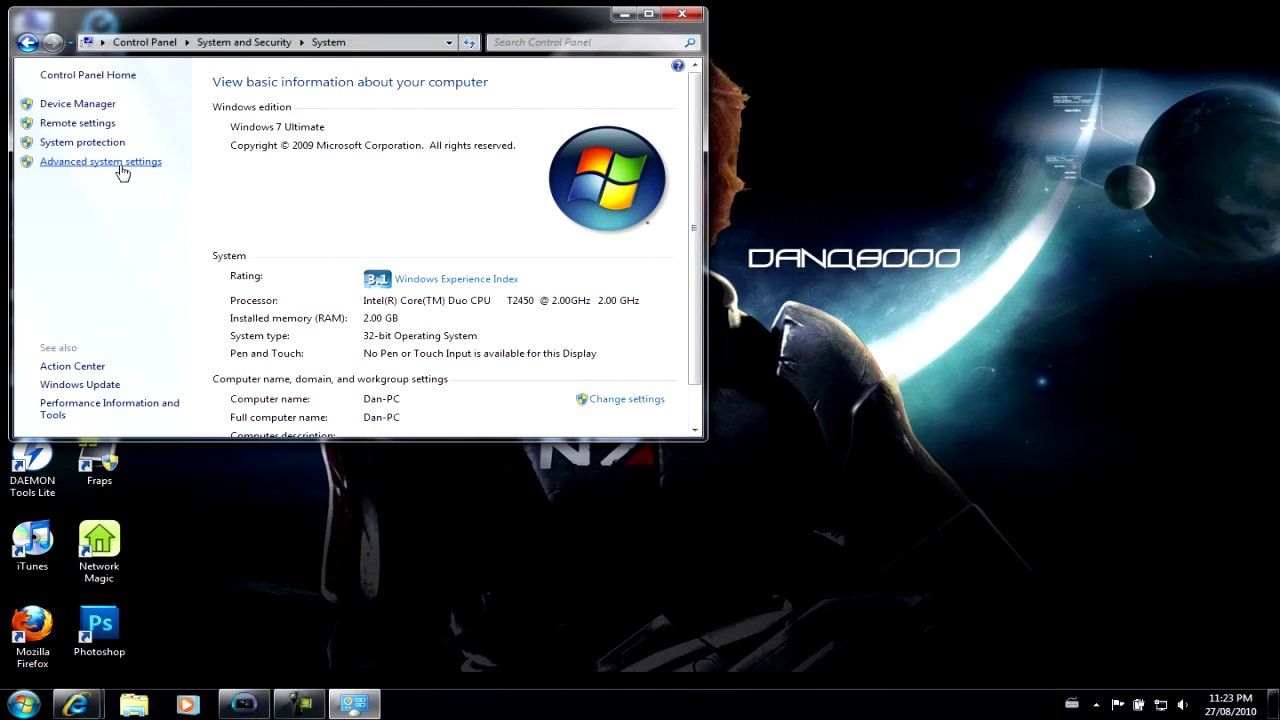
{"action": "left_click", "coordinate": [120, 167]}
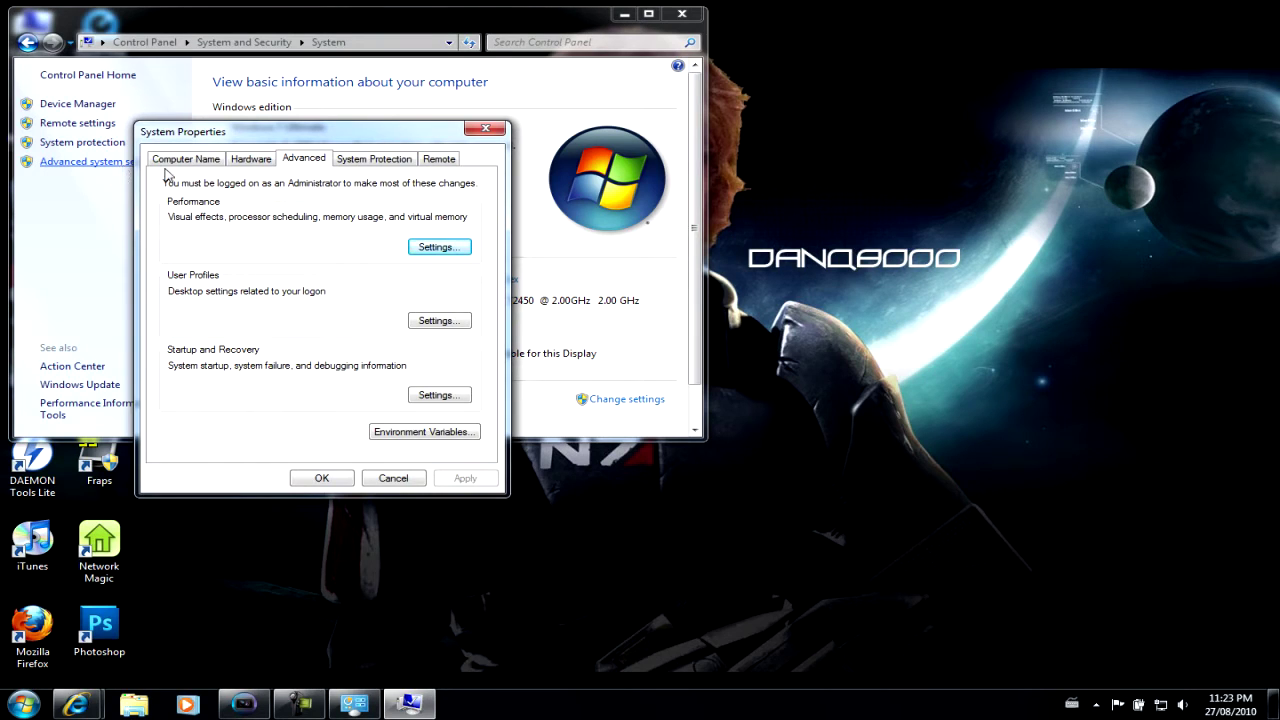
{"action": "left_click", "coordinate": [182, 160]}
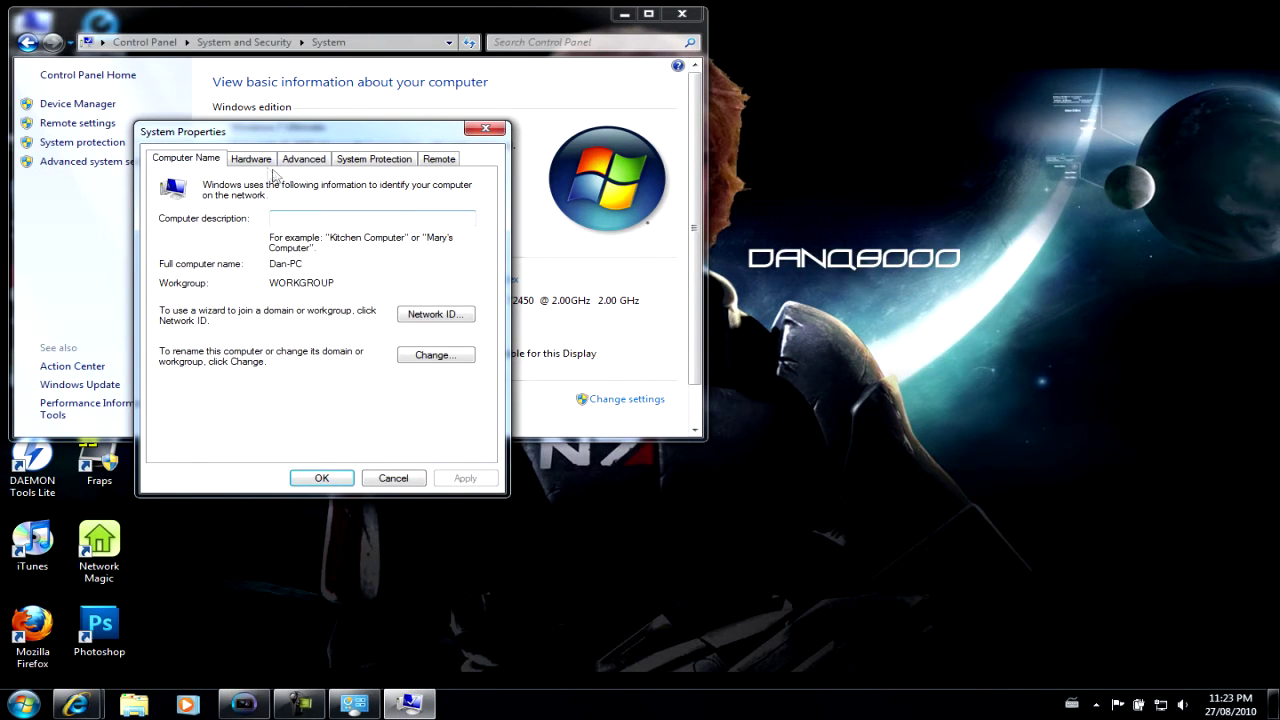
{"action": "left_click", "coordinate": [303, 160]}
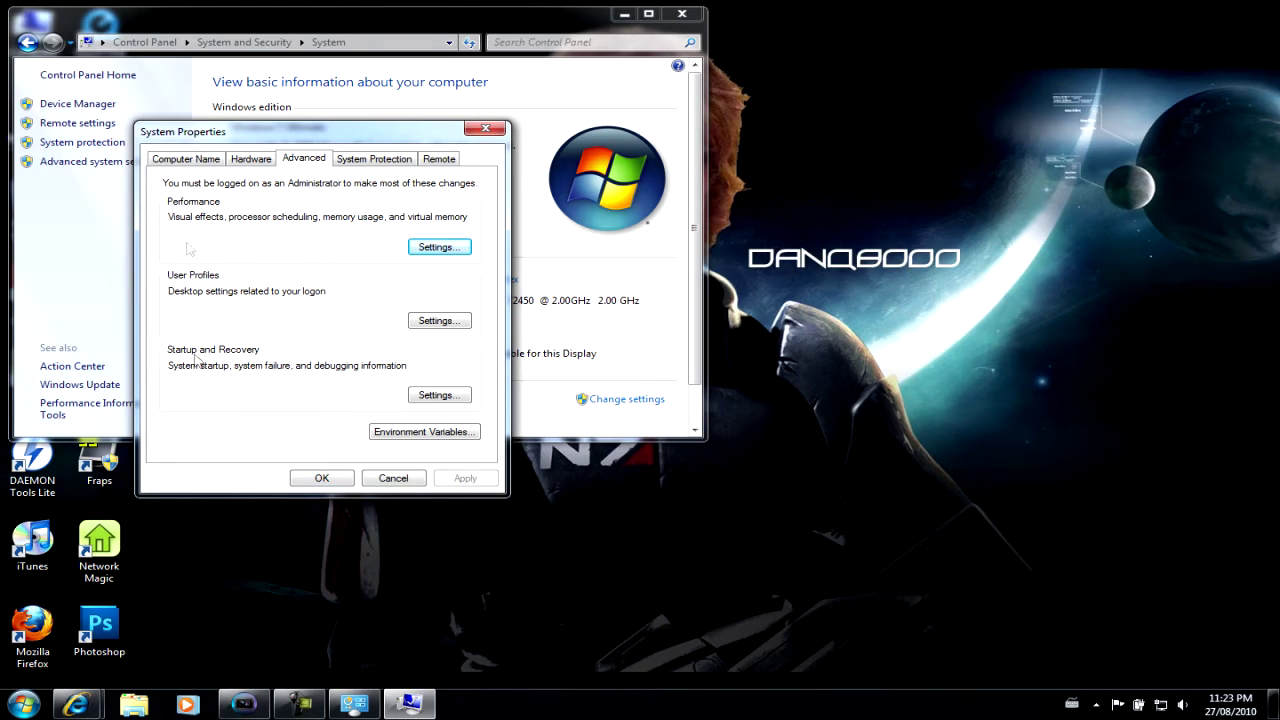
{"action": "left_click", "coordinate": [448, 253]}
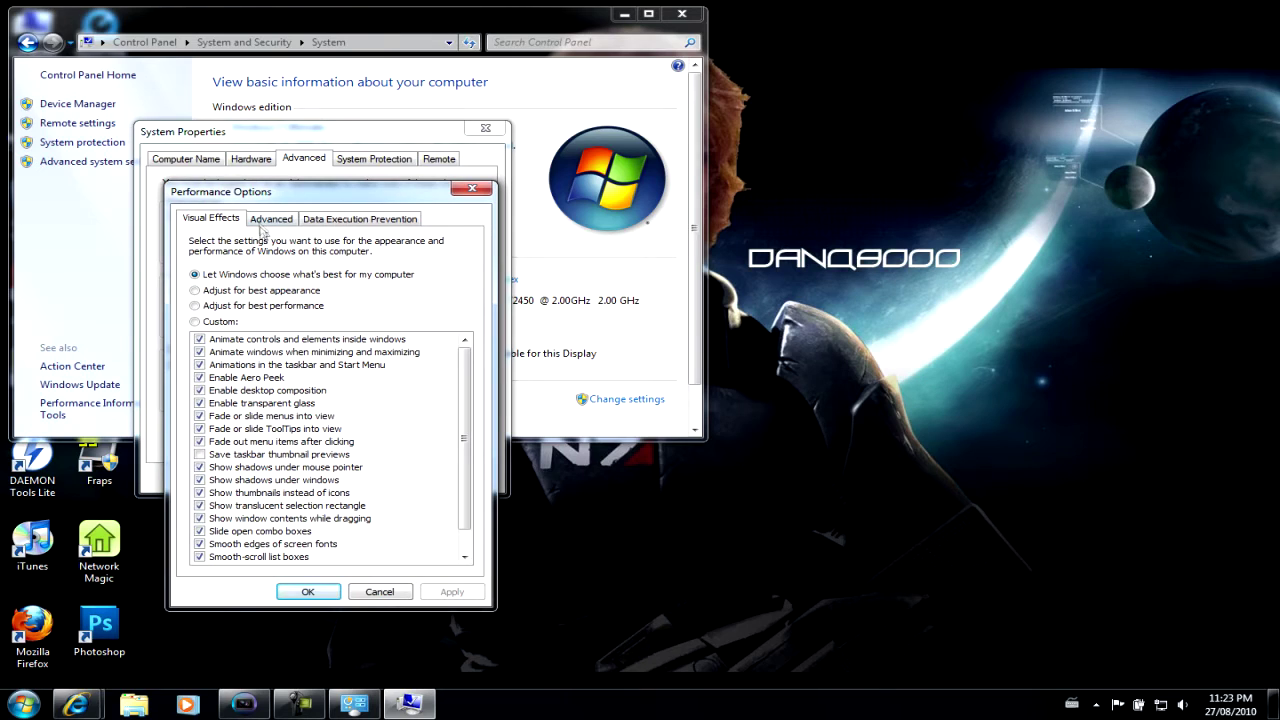
{"action": "left_click", "coordinate": [359, 219]}
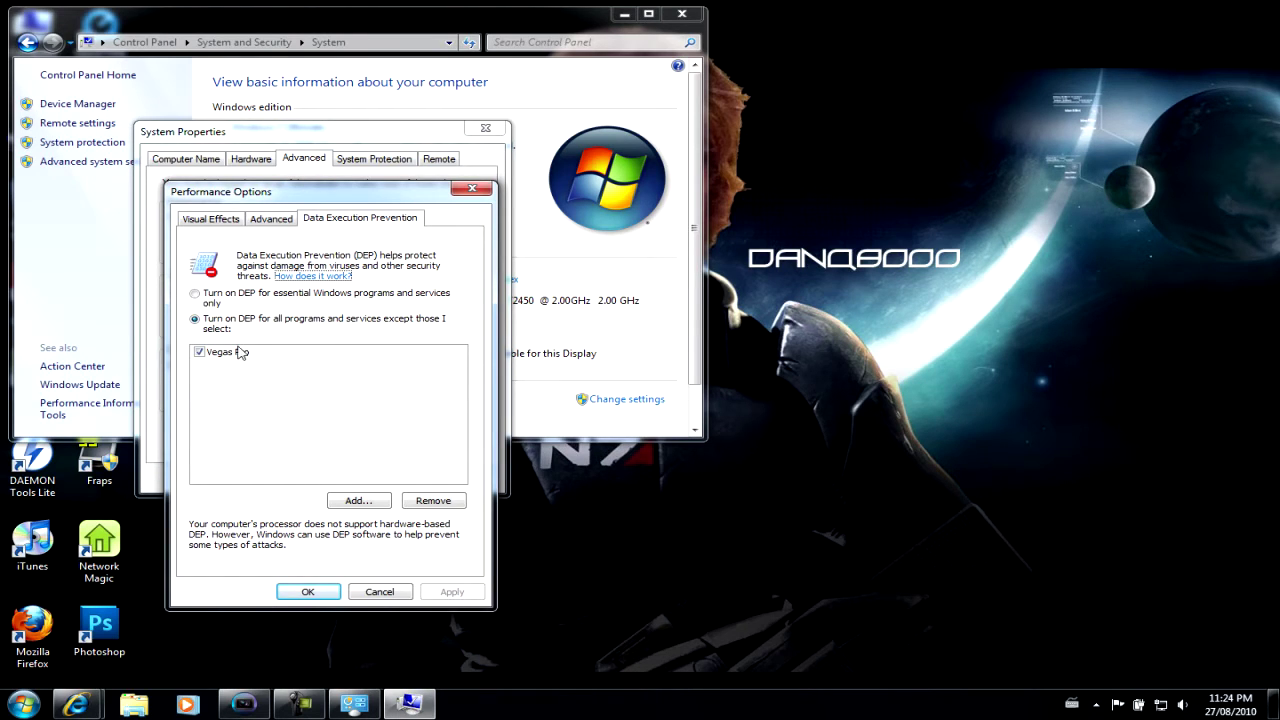
Browse for a program executable to add as a DEP exception
{"action": "left_click", "coordinate": [370, 503]}
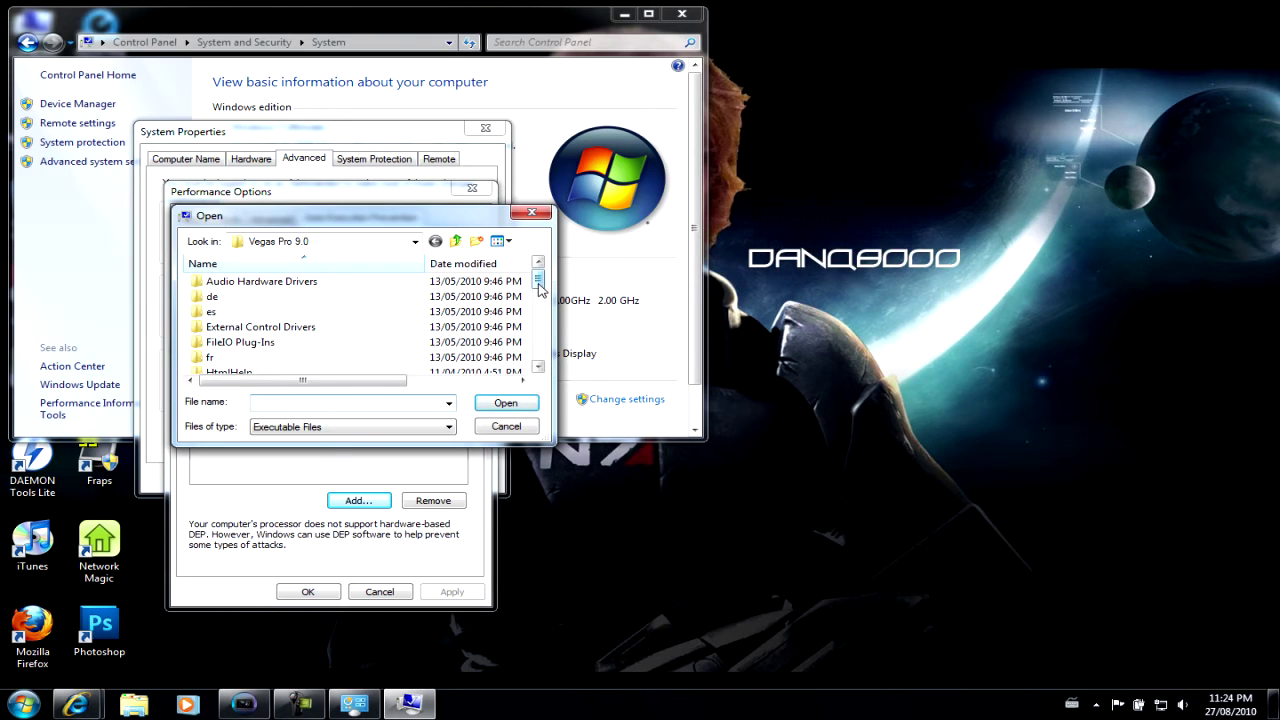
Add Vegas Pro as a DEP exception, confirm with OK, and close the System windows
{"action": "left_click_drag", "start_coordinate": [540, 287], "coordinate": [544, 352]}
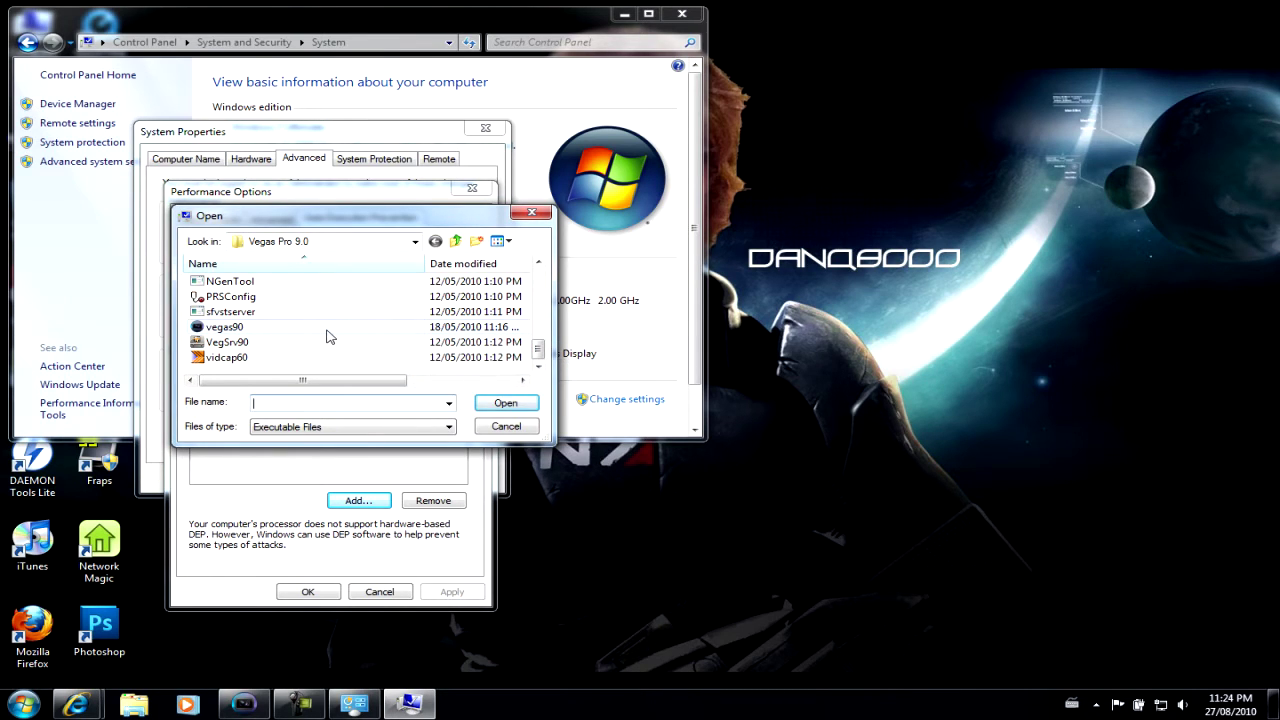
{"action": "left_click", "coordinate": [503, 427]}
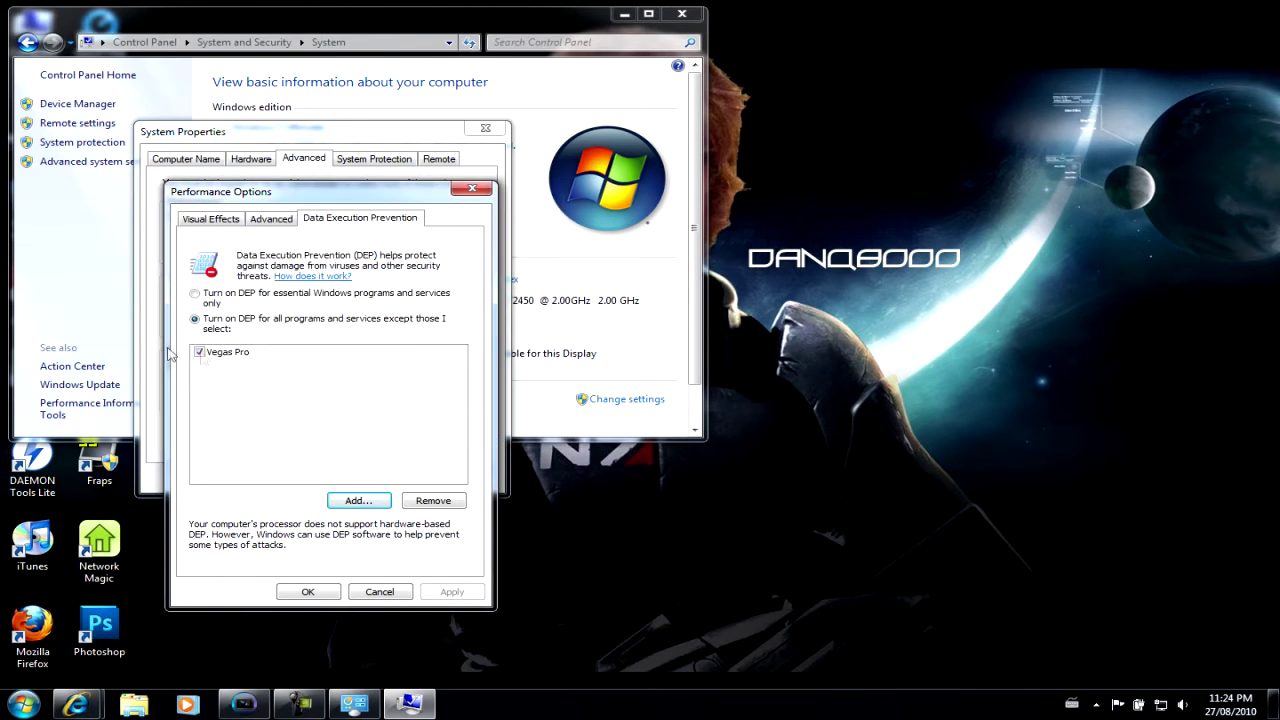
{"action": "left_click", "coordinate": [308, 591]}
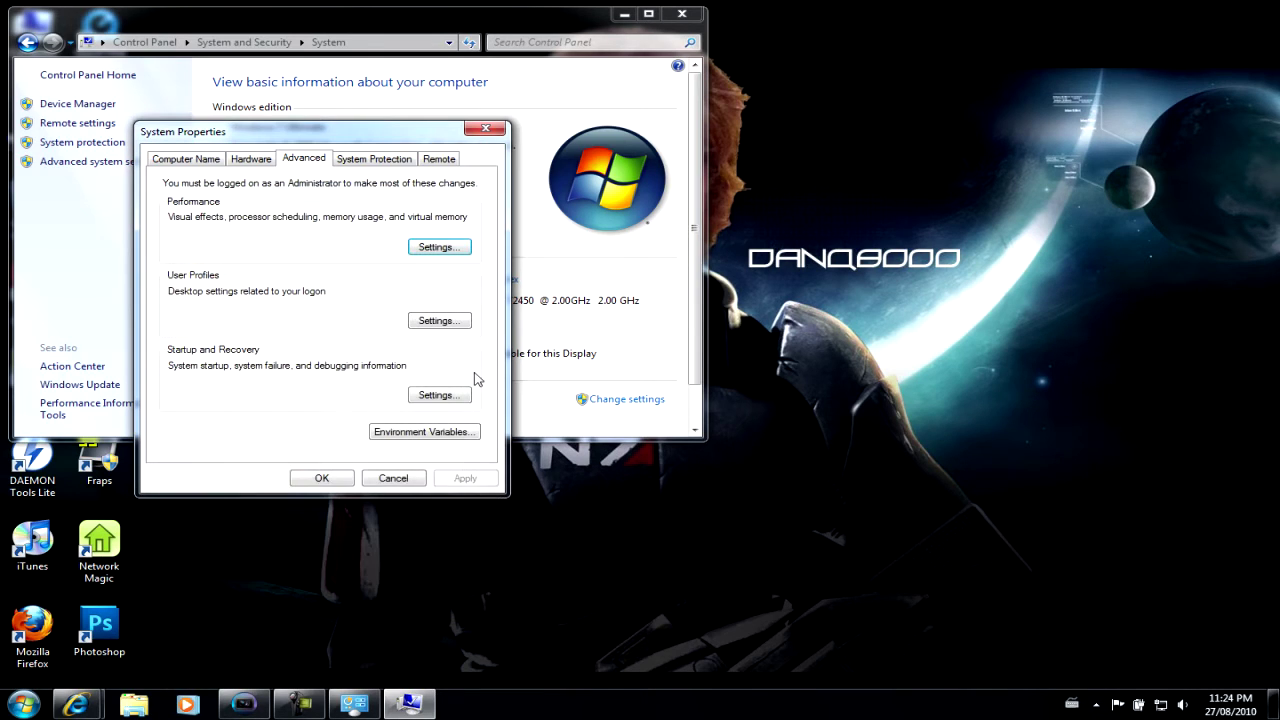
{"action": "left_click", "coordinate": [397, 479]}
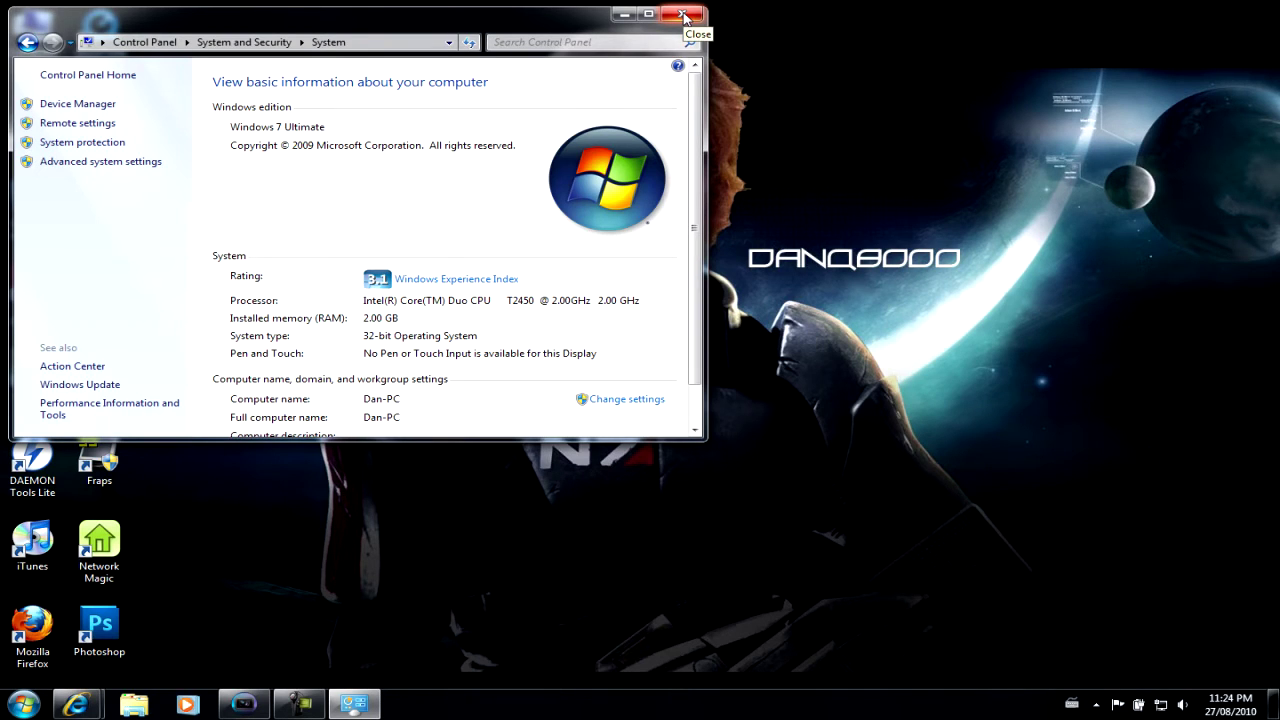
{"action": "left_click", "coordinate": [683, 16]}
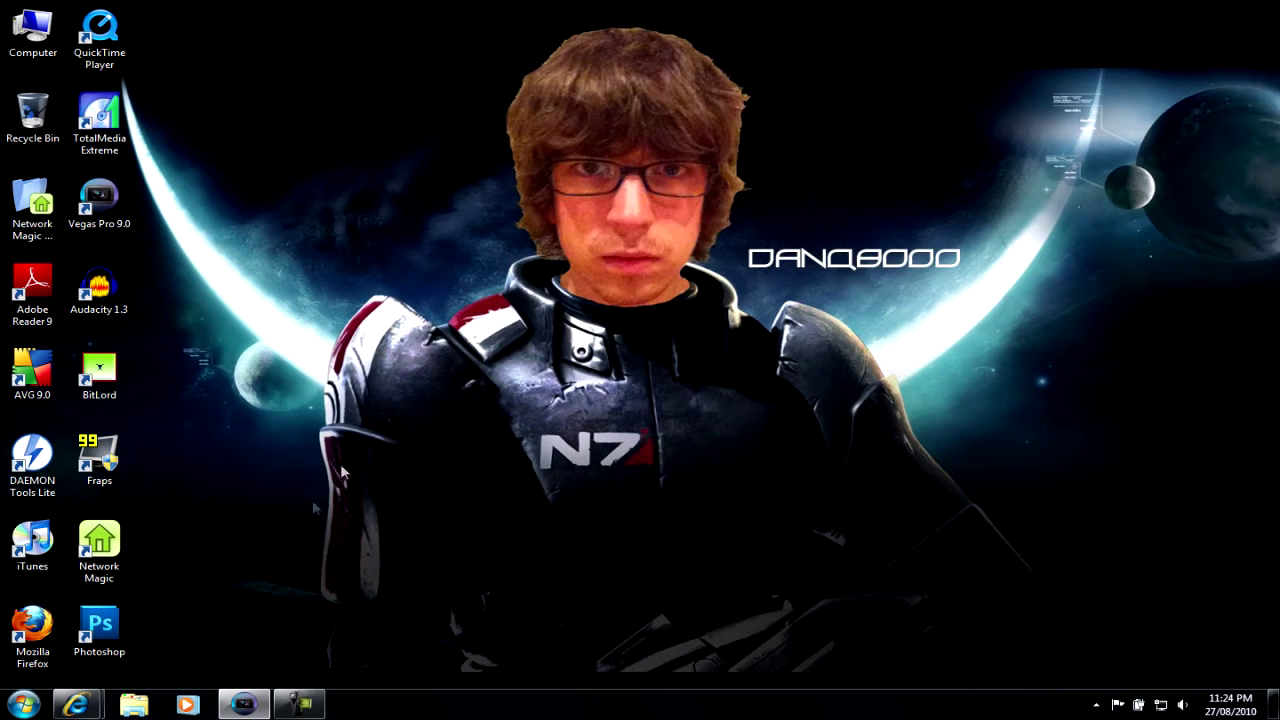
Restore the Vegas Pro window with SC2 5.veg loaded and open the Tools menu
{"action": "left_click", "coordinate": [244, 704]}
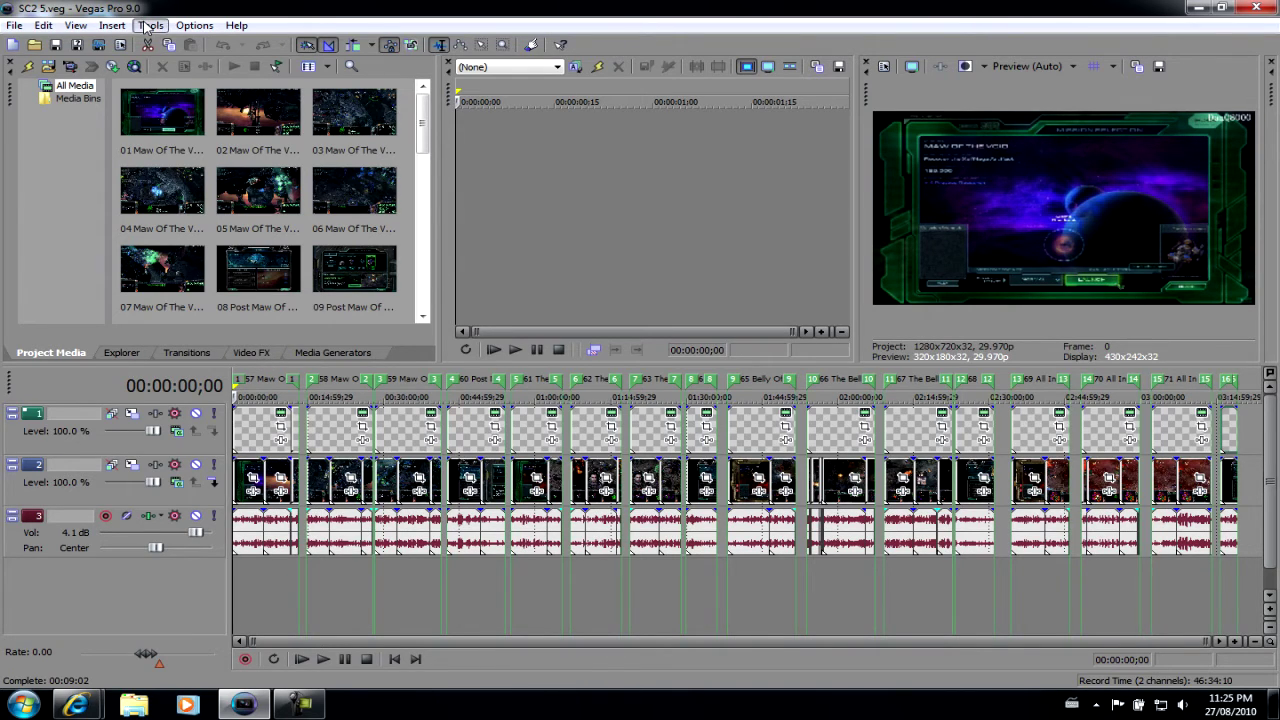
{"action": "left_click", "coordinate": [148, 26]}
{"action": "mouse_move", "coordinate": [323, 288]}
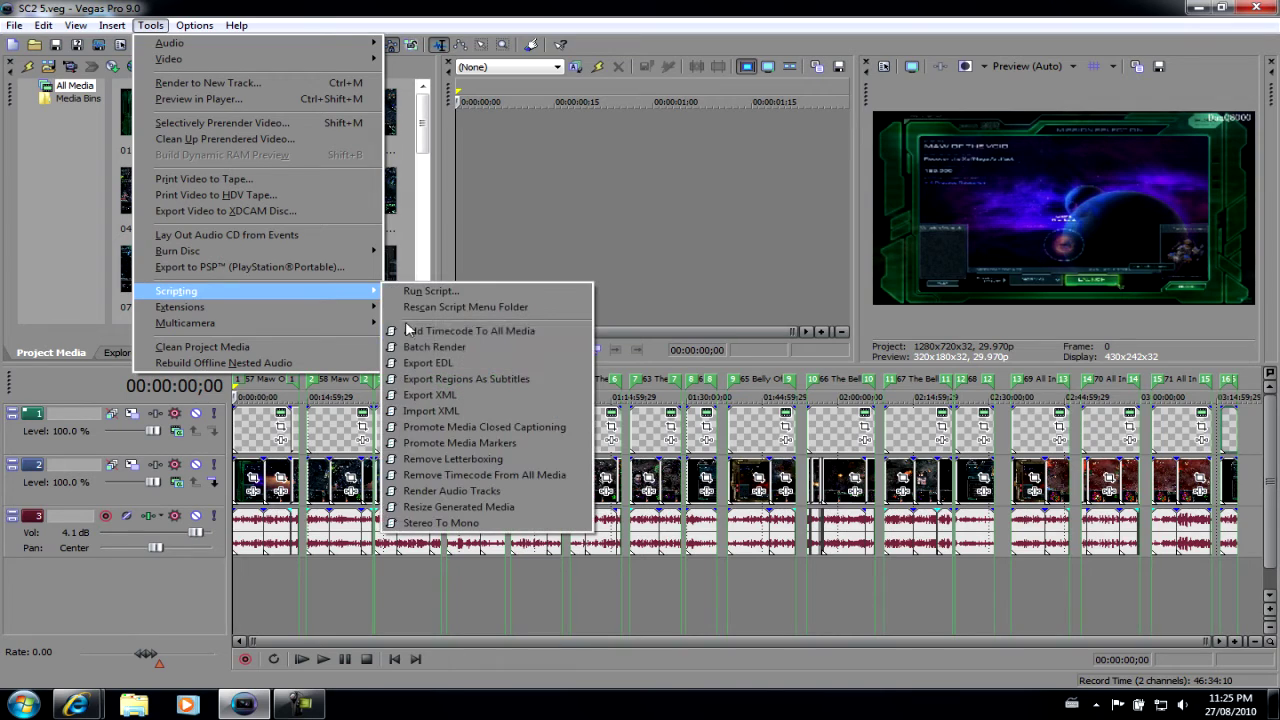
{"action": "left_click", "coordinate": [604, 8]}
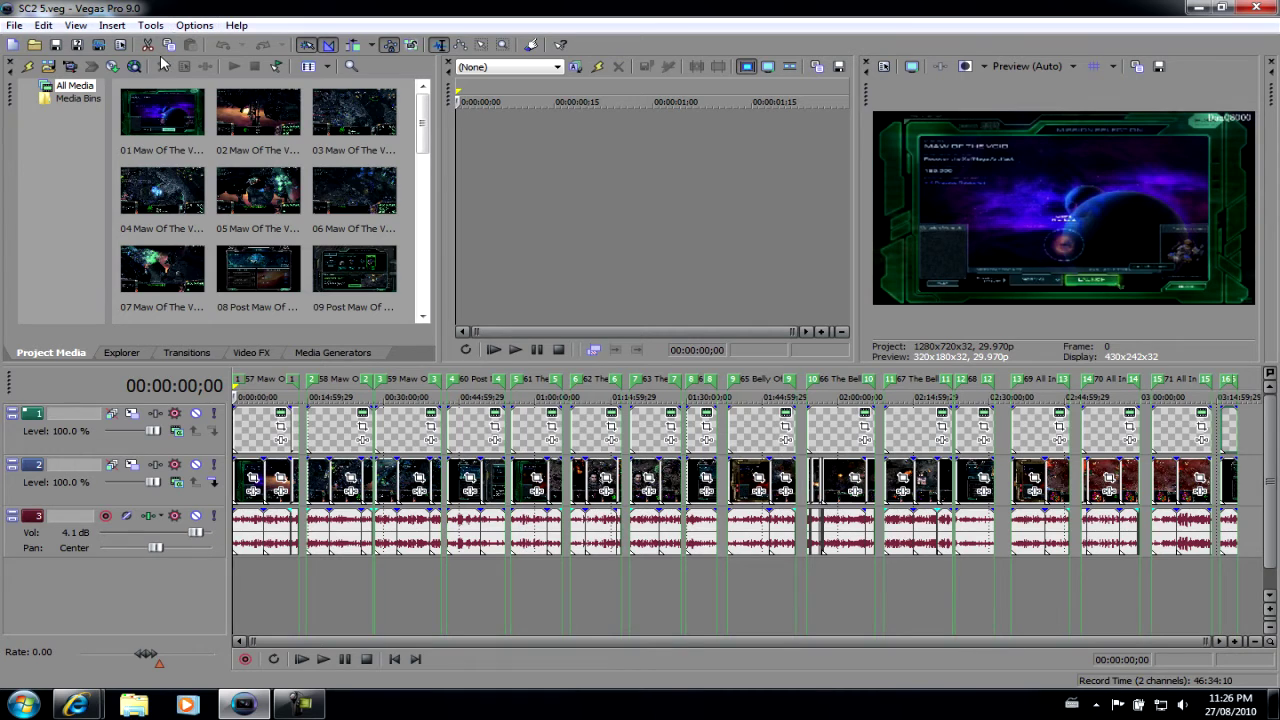
{"action": "left_click", "coordinate": [14, 25]}
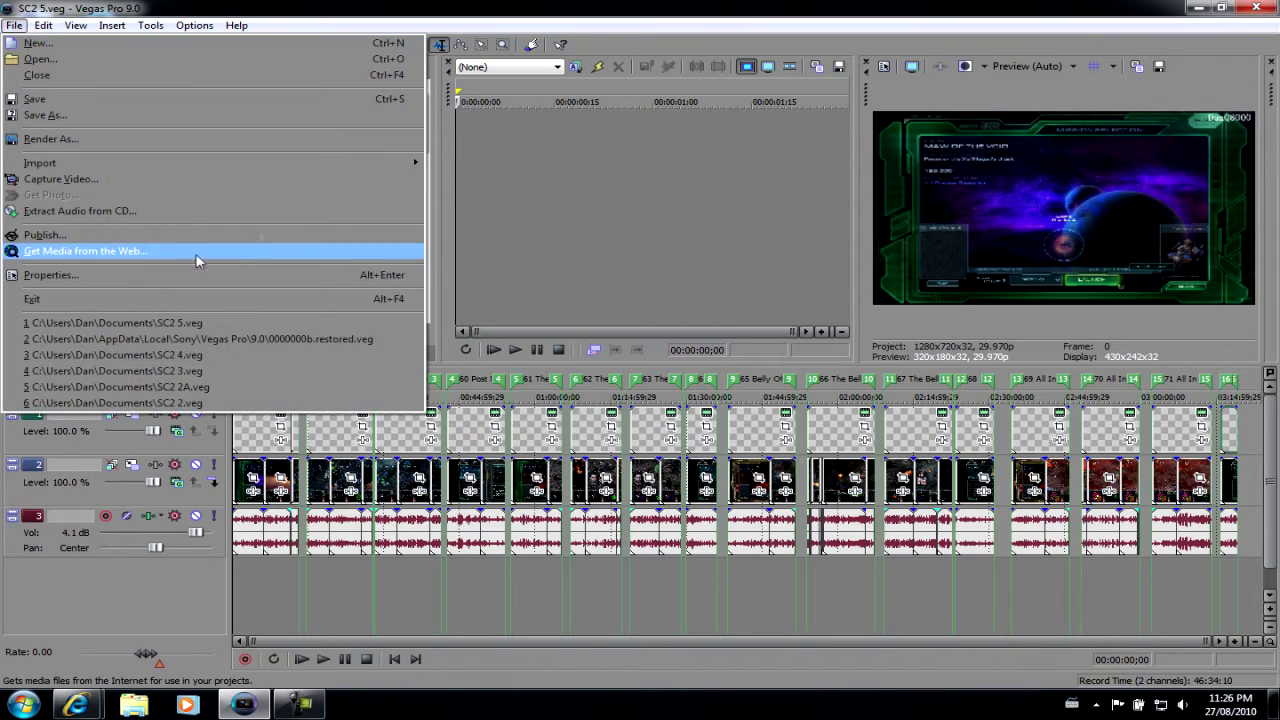
Render SC2 5.mp4 as Sony AVC with the 720p template and open its custom settings
{"action": "left_click", "coordinate": [272, 139]}
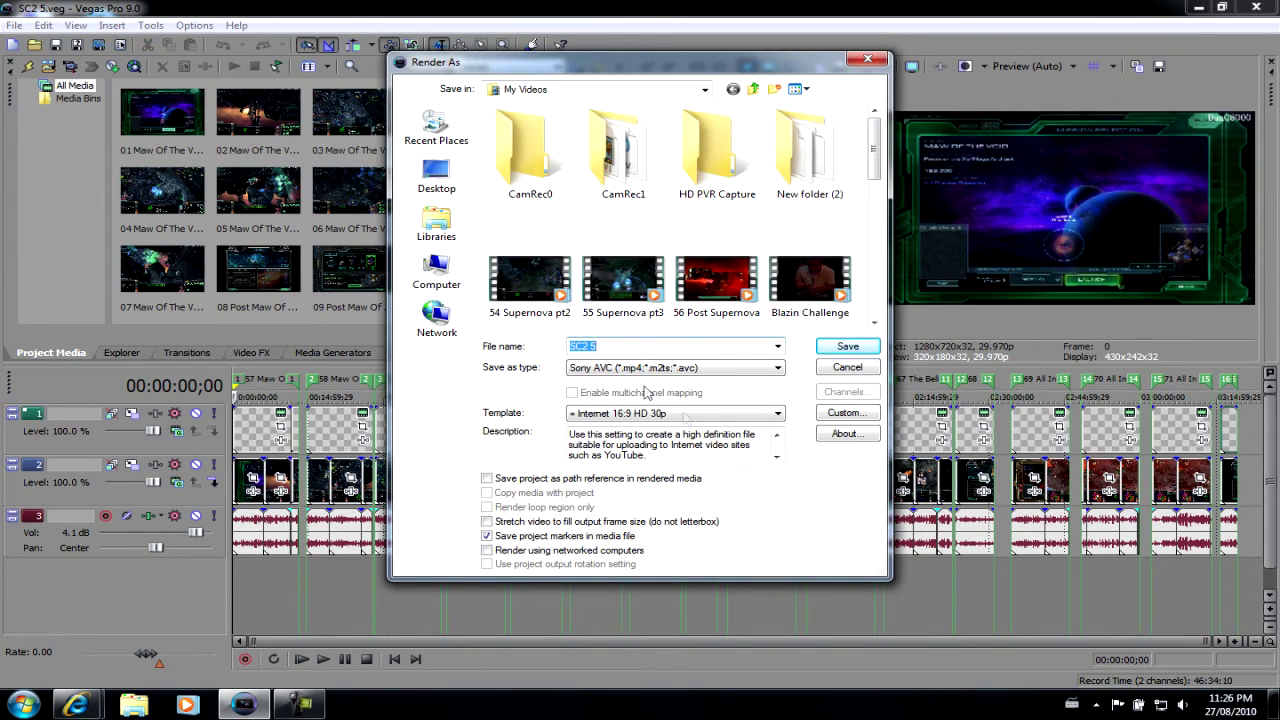
{"action": "left_click", "coordinate": [737, 414]}
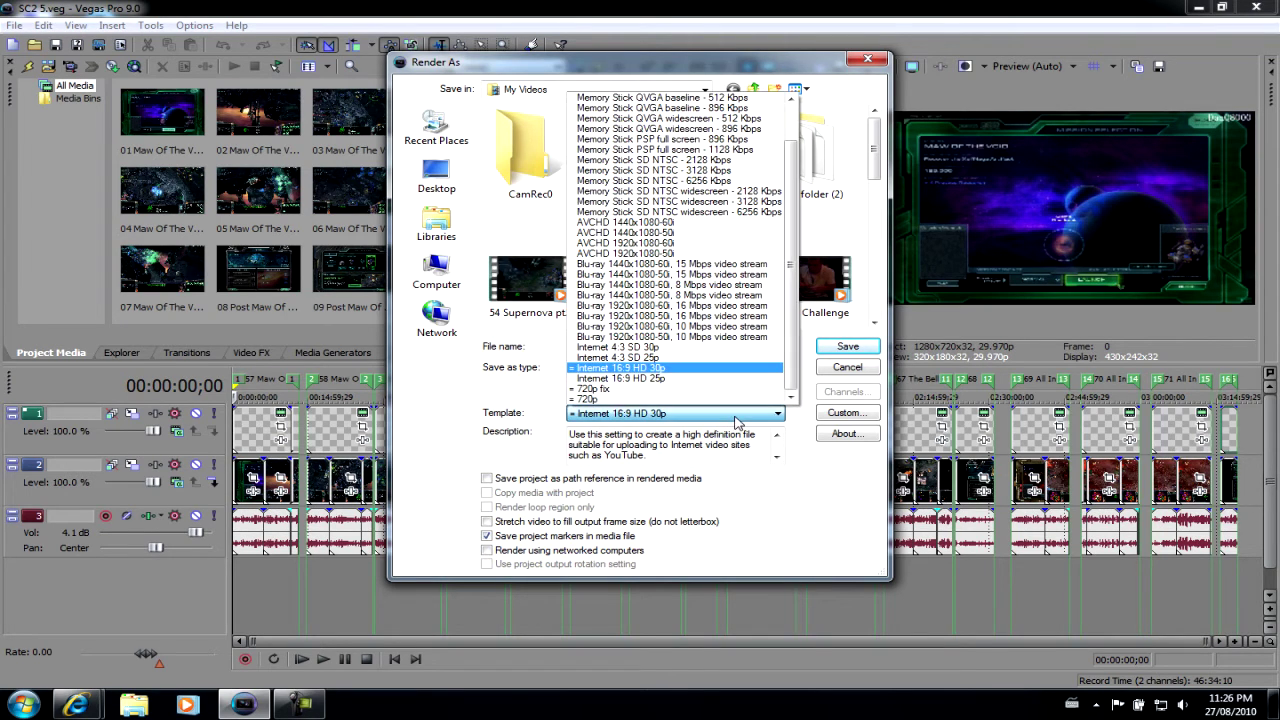
{"action": "left_click", "coordinate": [697, 400]}
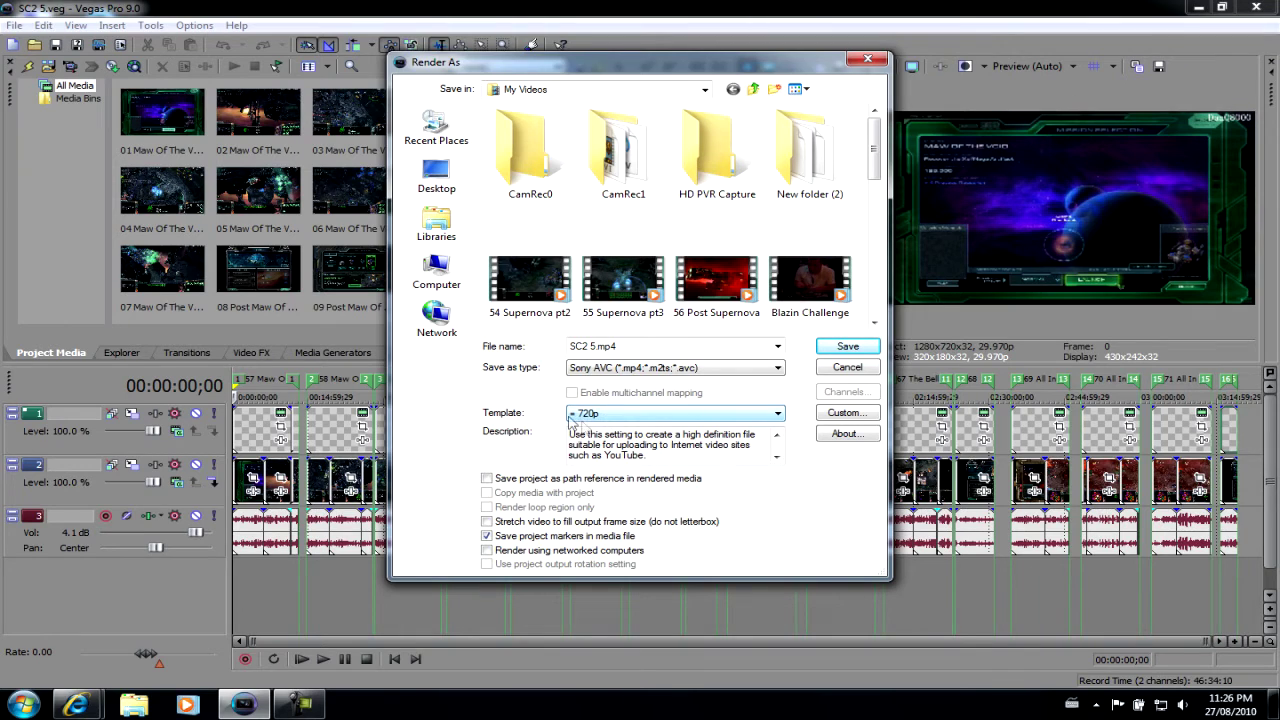
{"action": "left_click", "coordinate": [846, 414]}
{"action": "left_click", "coordinate": [846, 414]}
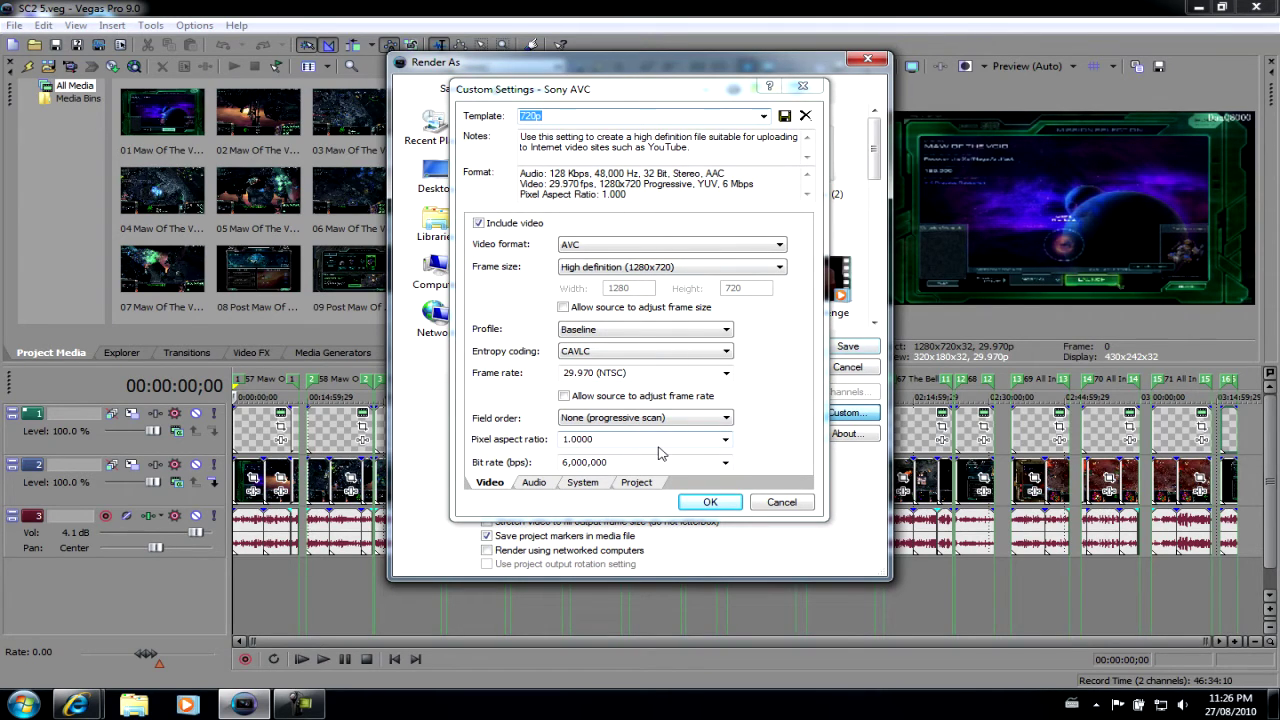
Check the 720p audio settings, cancel, then pick the 720p fix template and open its custom settings
{"action": "left_click", "coordinate": [547, 485]}
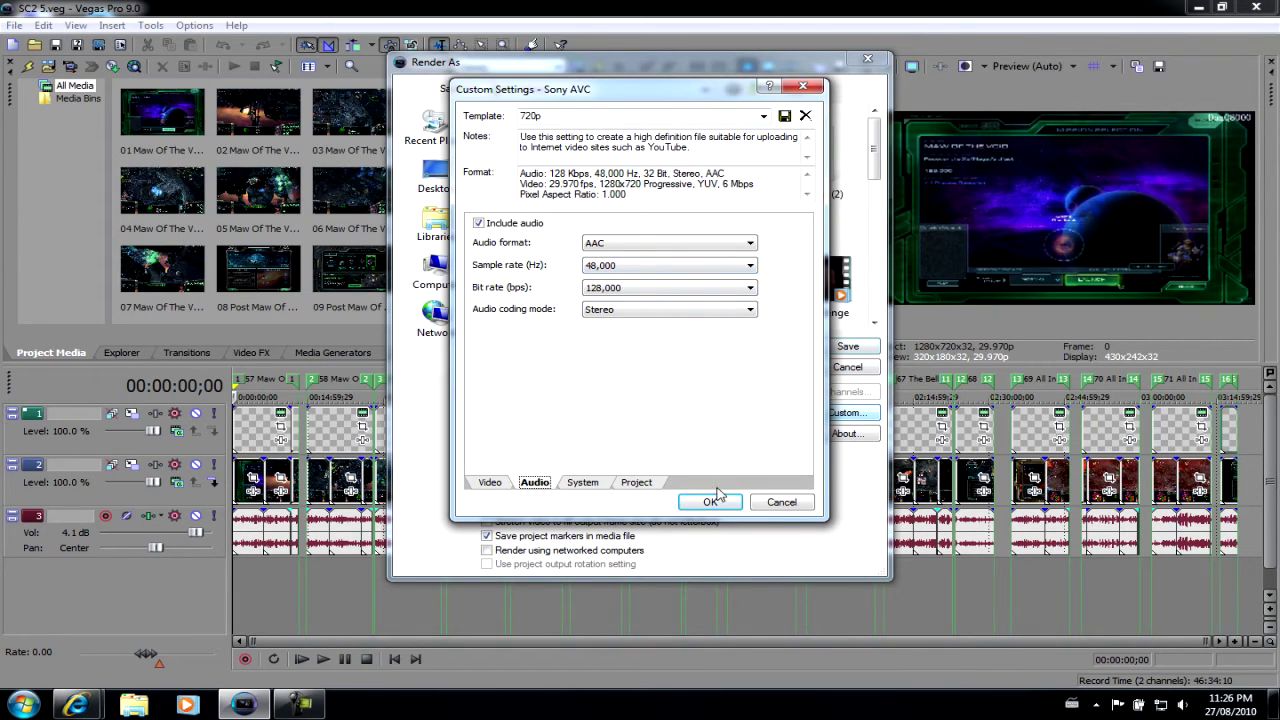
{"action": "left_click", "coordinate": [784, 502]}
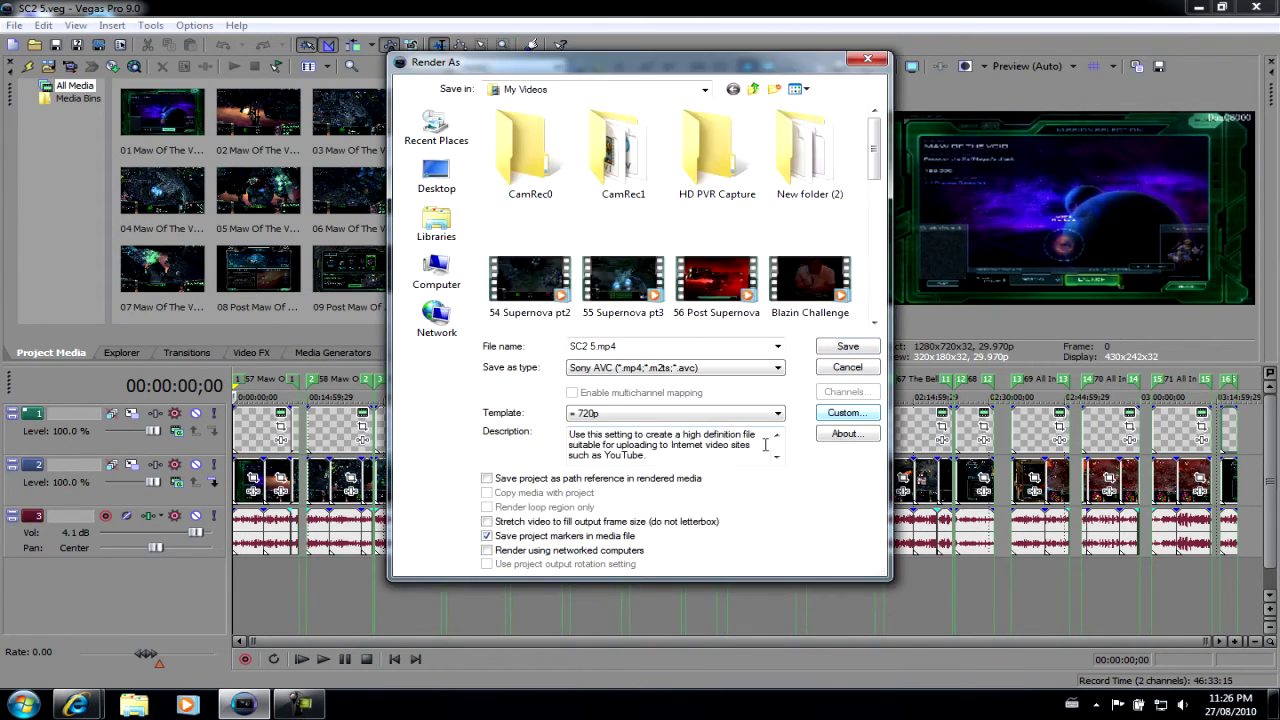
{"action": "left_click", "coordinate": [720, 414]}
{"action": "left_click", "coordinate": [688, 390]}
{"action": "left_click", "coordinate": [846, 414]}
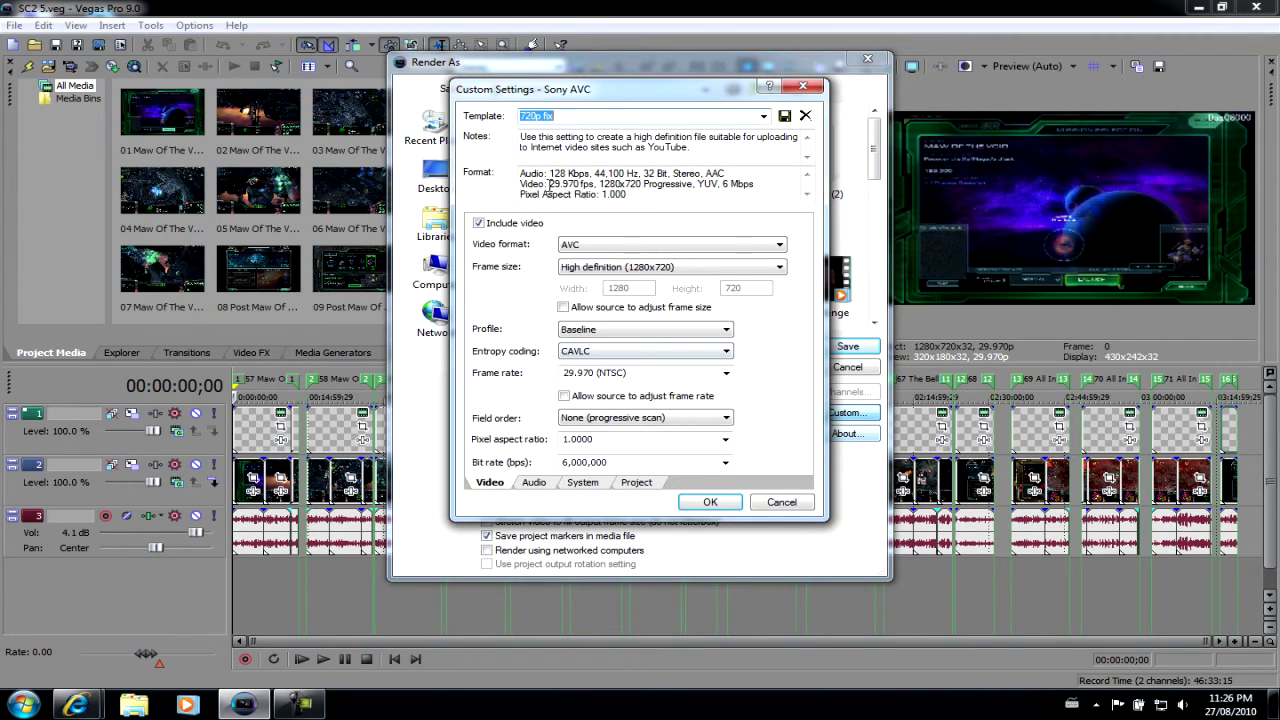
Keep the 720p fix audio sample rate at 44,100 Hz and view the Project rendering quality
{"action": "left_click", "coordinate": [534, 482]}
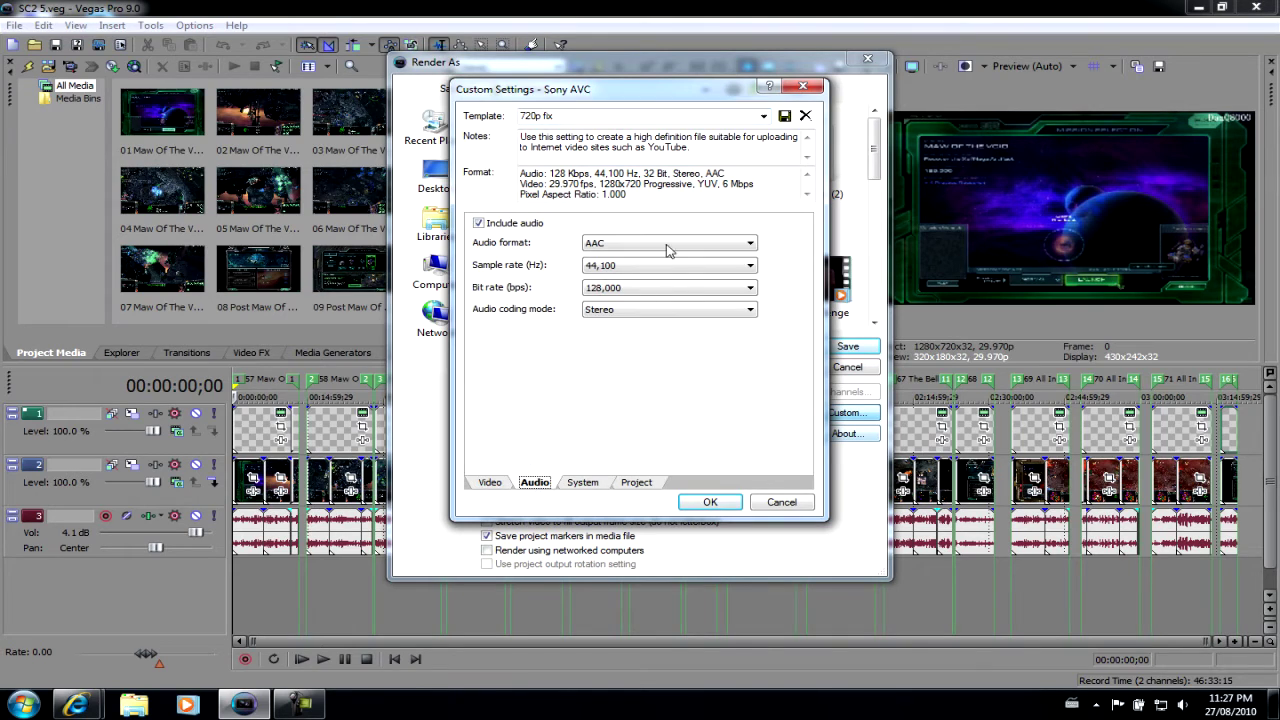
{"action": "left_click", "coordinate": [662, 270]}
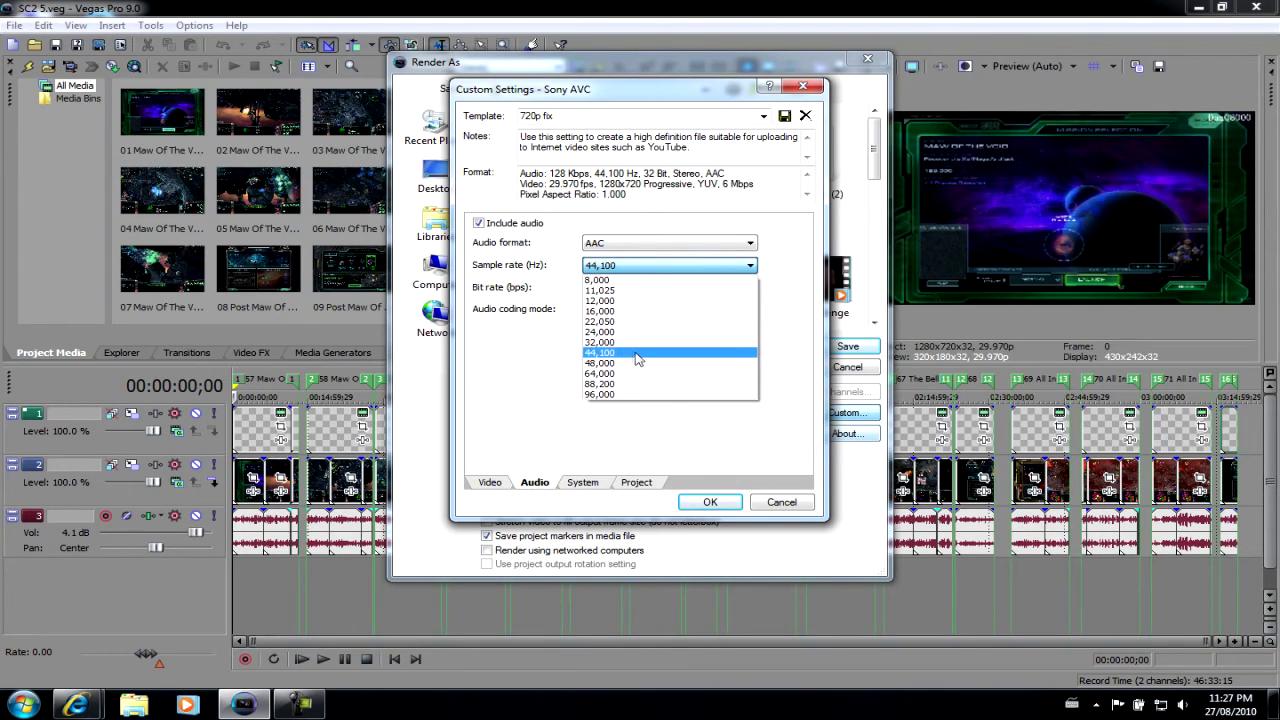
{"action": "left_click", "coordinate": [548, 372]}
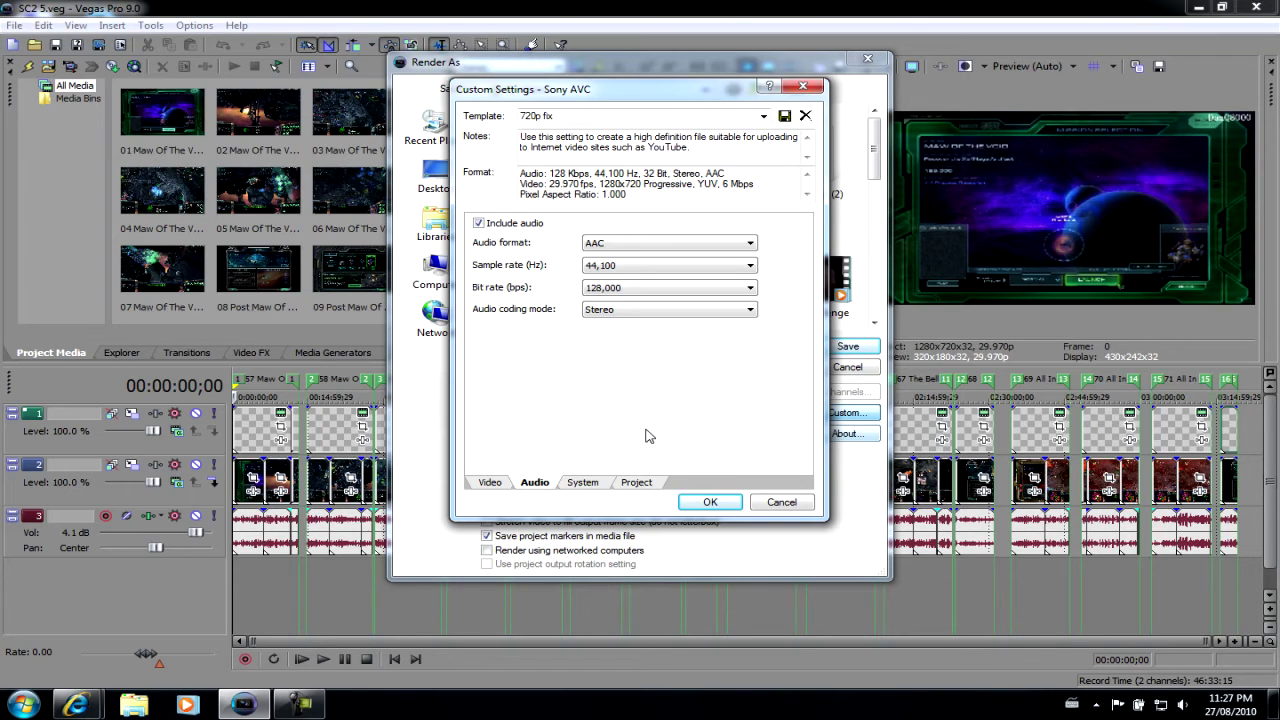
{"action": "left_click", "coordinate": [636, 482]}
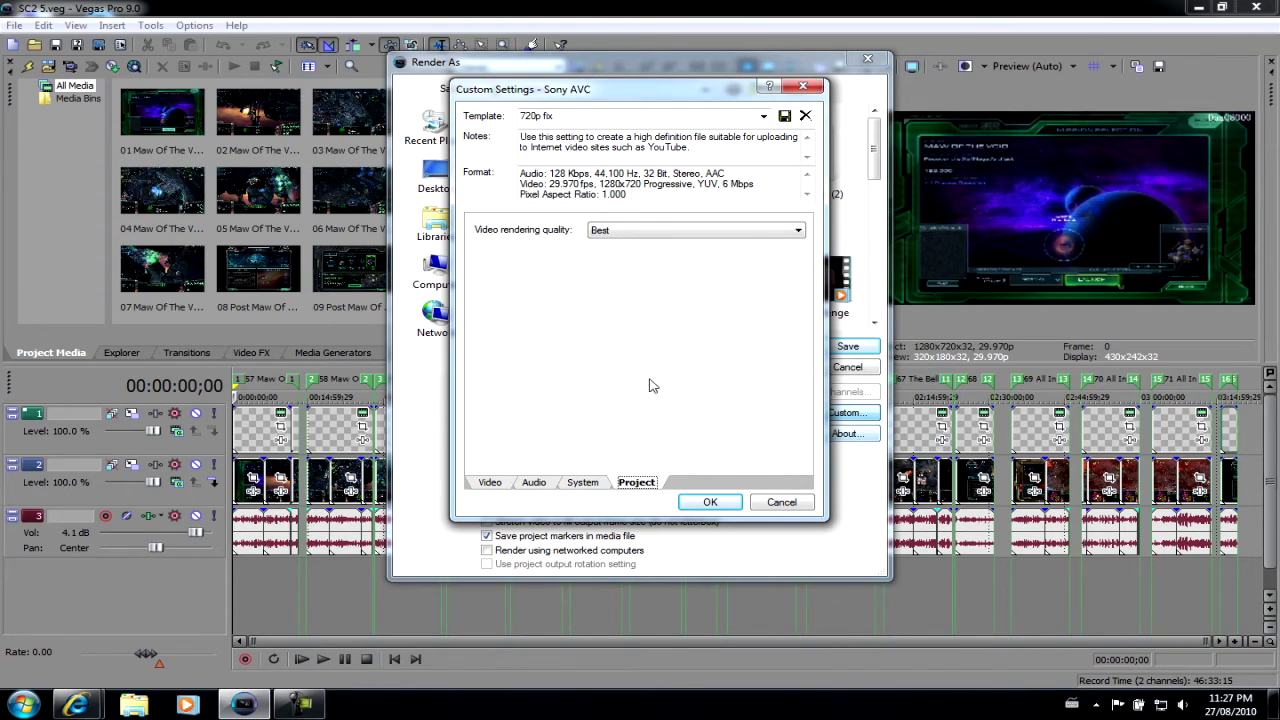
Leave rendering quality at Best, then cancel Custom Settings and Render As without rendering
{"action": "left_click", "coordinate": [640, 234]}
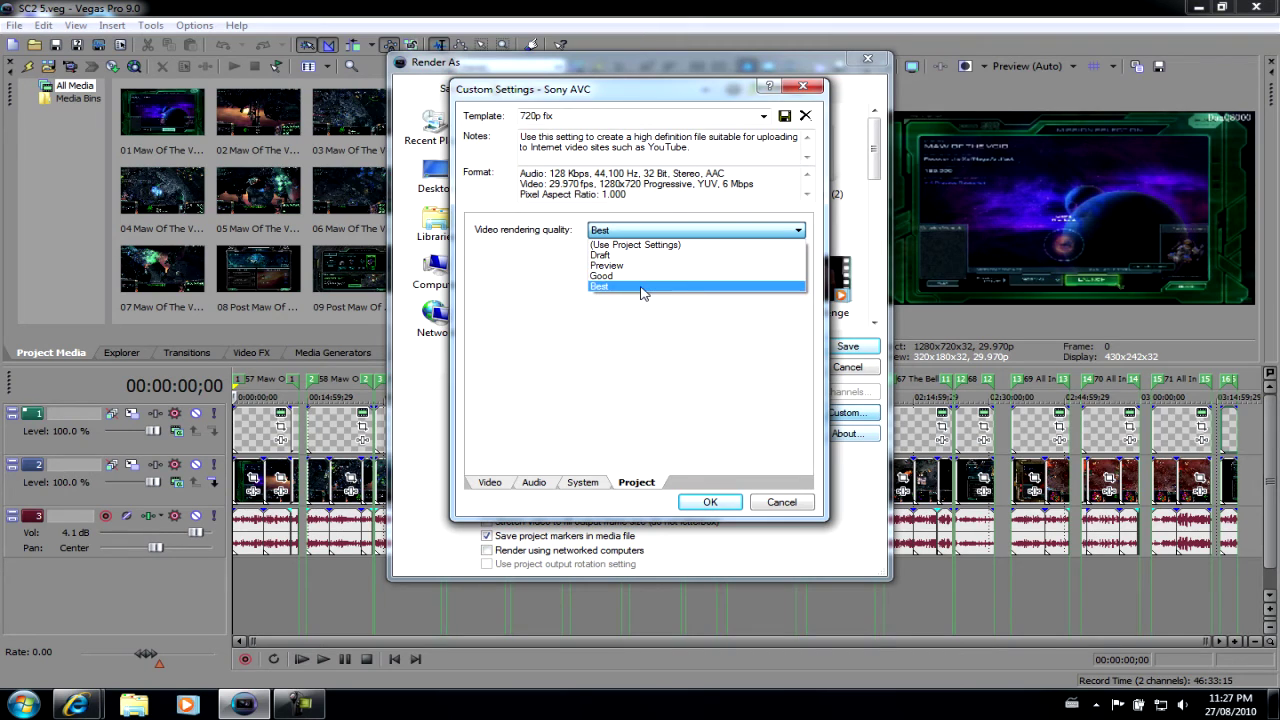
{"action": "left_click", "coordinate": [643, 290]}
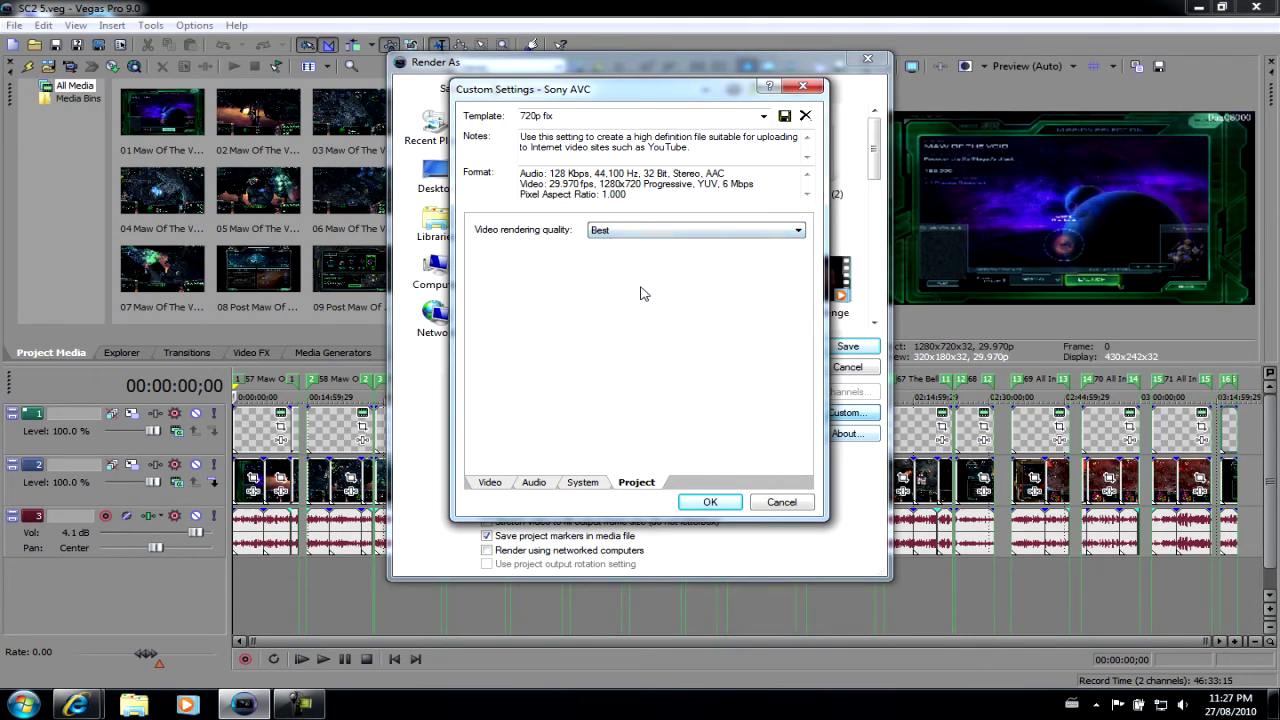
{"action": "left_click", "coordinate": [782, 503]}
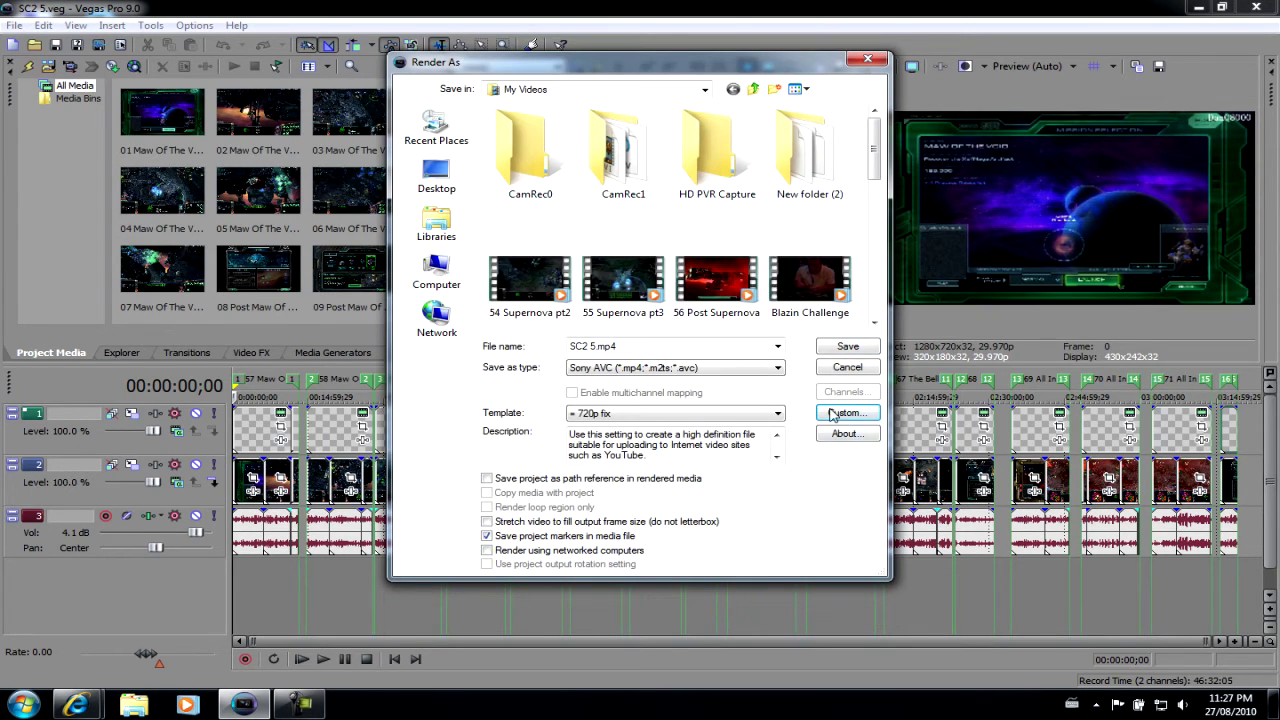
{"action": "left_click", "coordinate": [846, 368]}
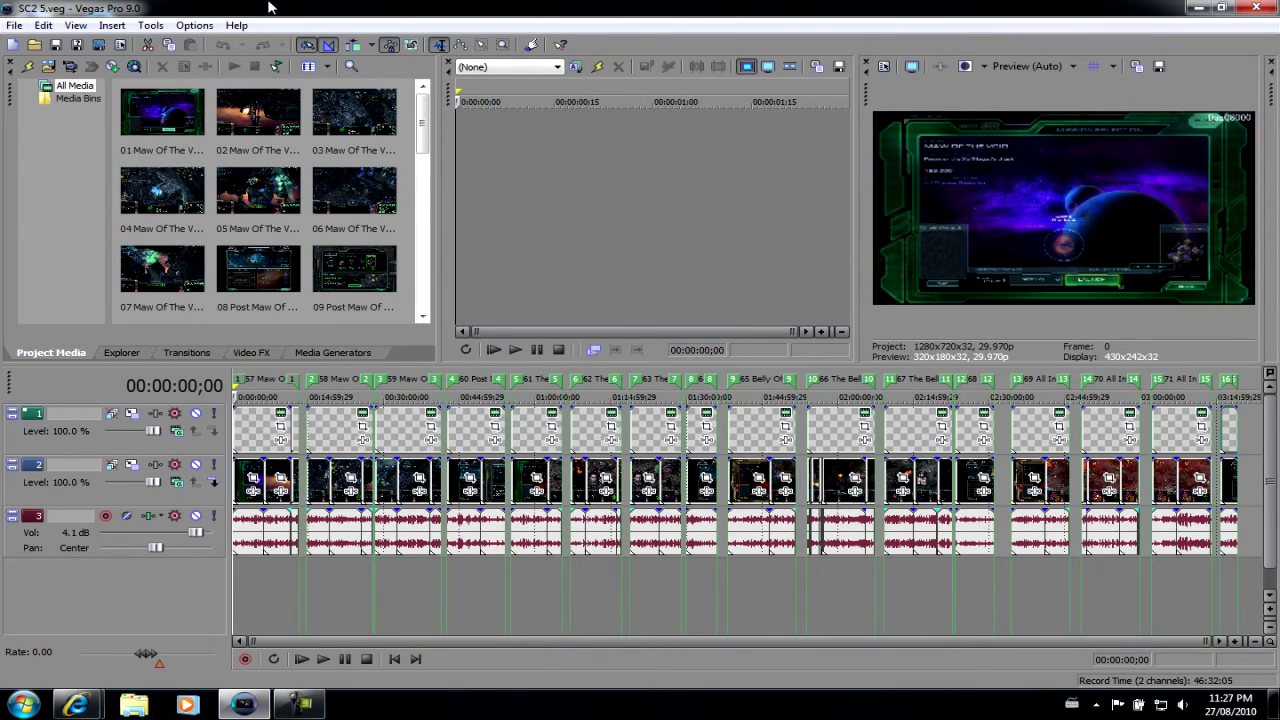
{"action": "left_click", "coordinate": [195, 26]}
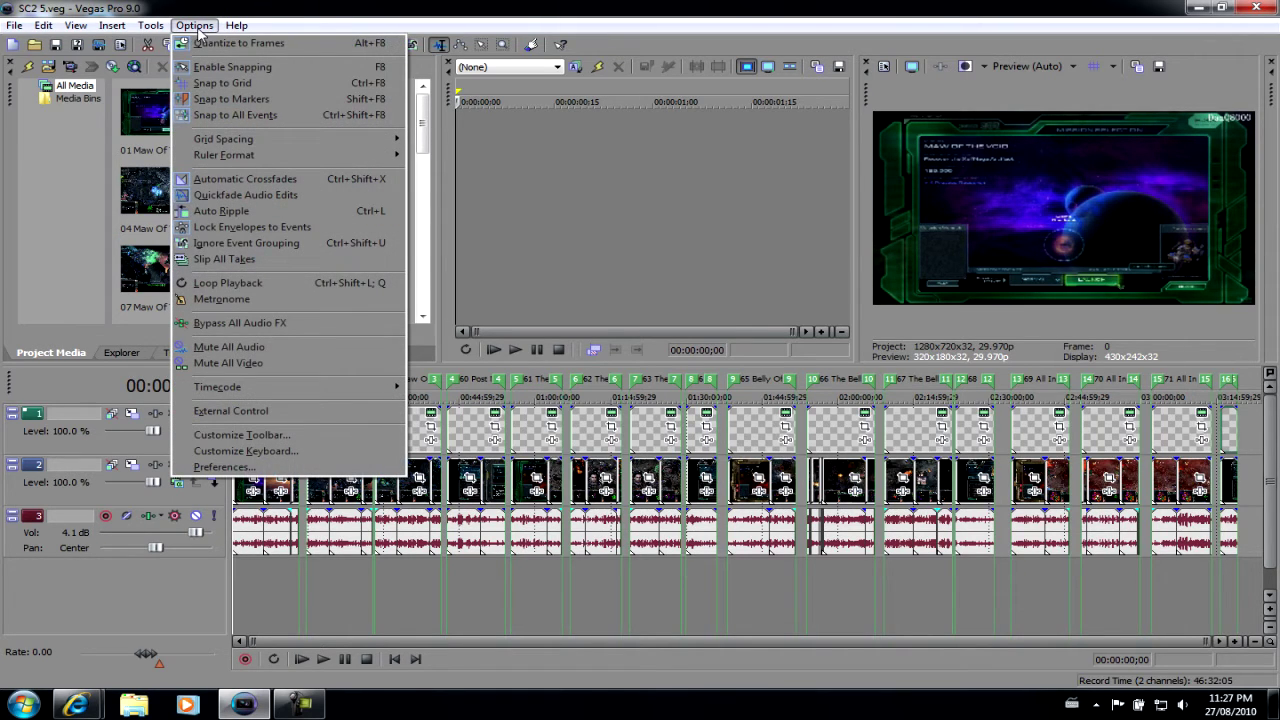
{"action": "left_click", "coordinate": [252, 469]}
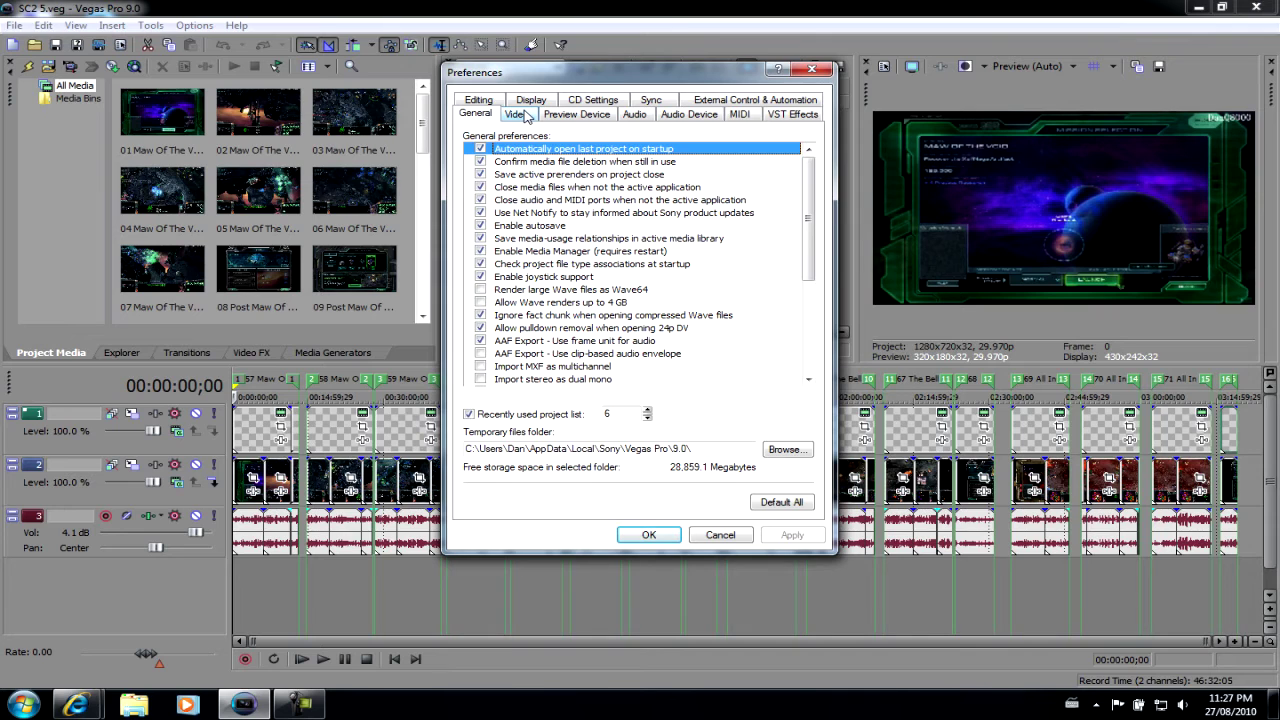
{"action": "left_click", "coordinate": [516, 114]}
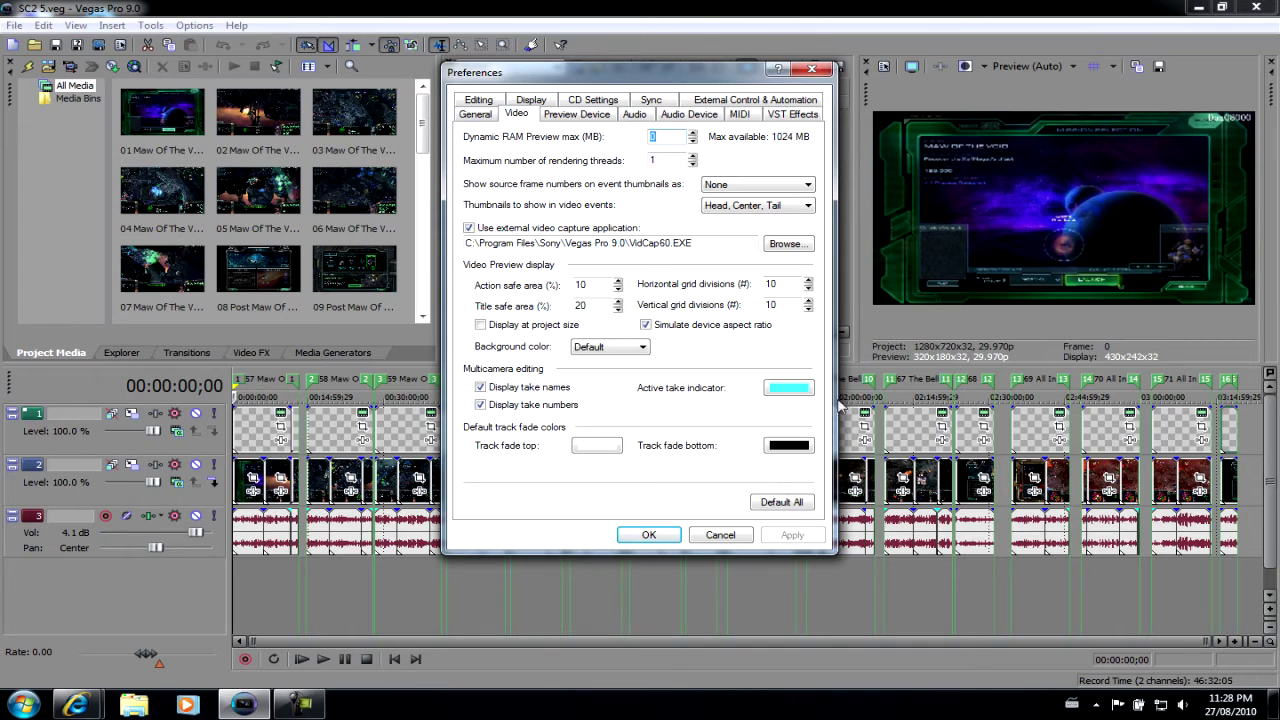
{"action": "left_click", "coordinate": [720, 534]}
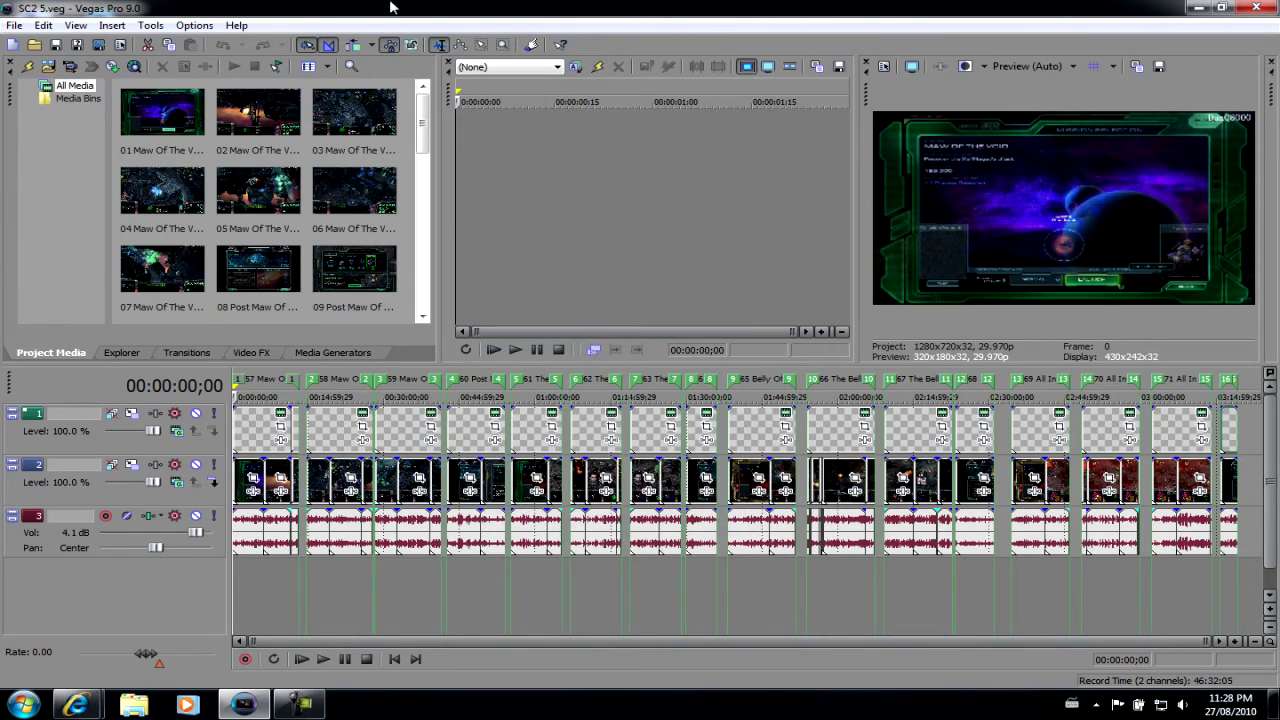
Open Preferences on the Video tab and set Dynamic RAM Preview max to 0 MB
{"action": "left_click", "coordinate": [194, 25]}
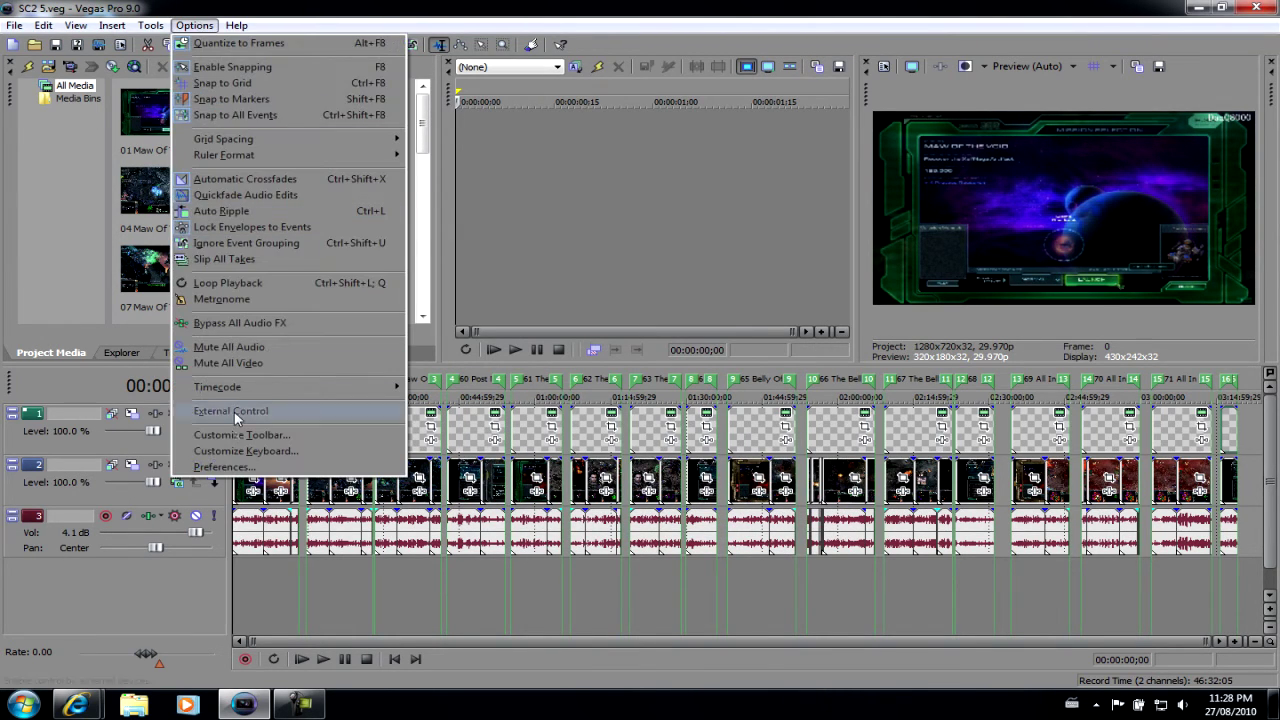
{"action": "left_click", "coordinate": [224, 467]}
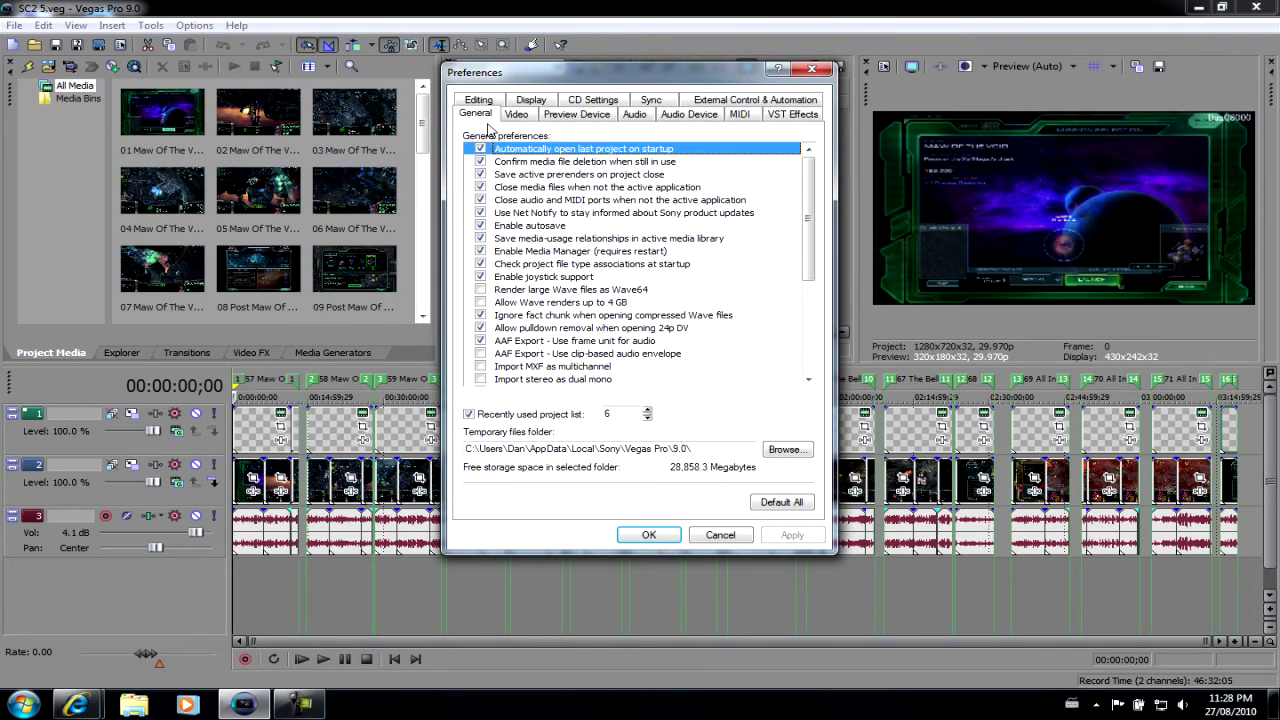
{"action": "left_click", "coordinate": [516, 116]}
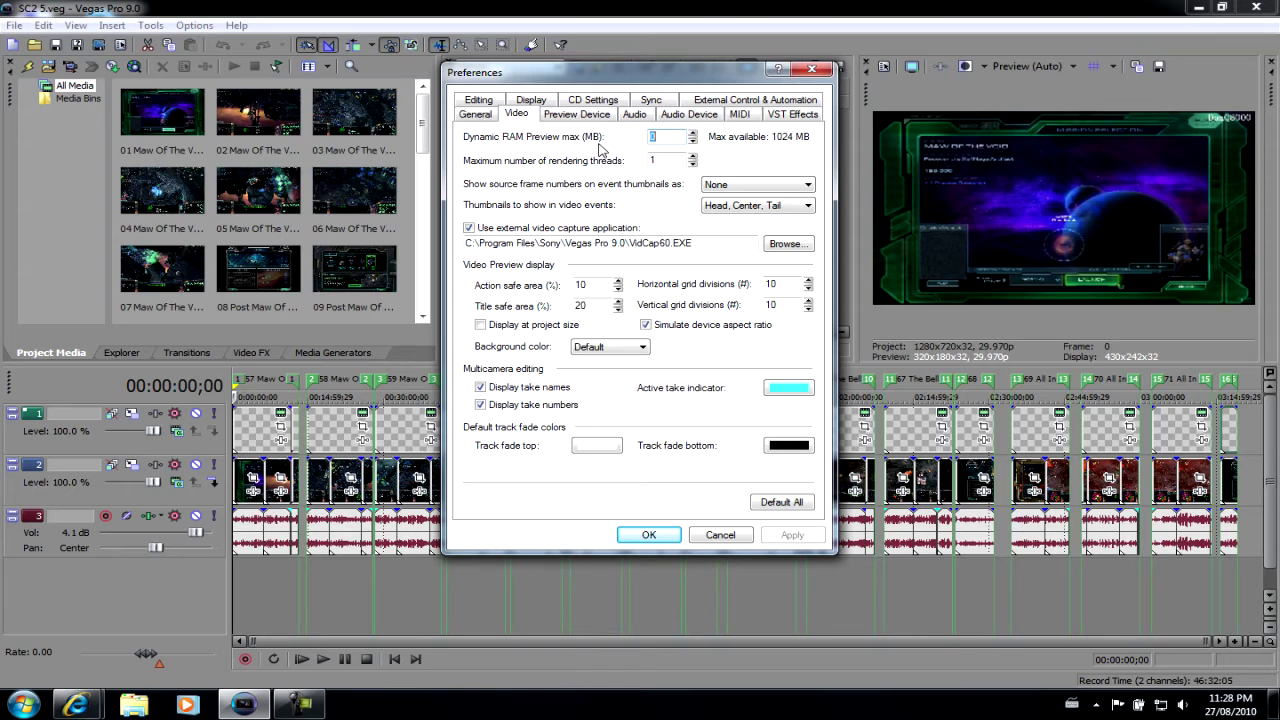
{"action": "left_click", "coordinate": [671, 141]}
{"action": "double_click", "coordinate": [648, 138]}
{"action": "left_click", "coordinate": [694, 158]}
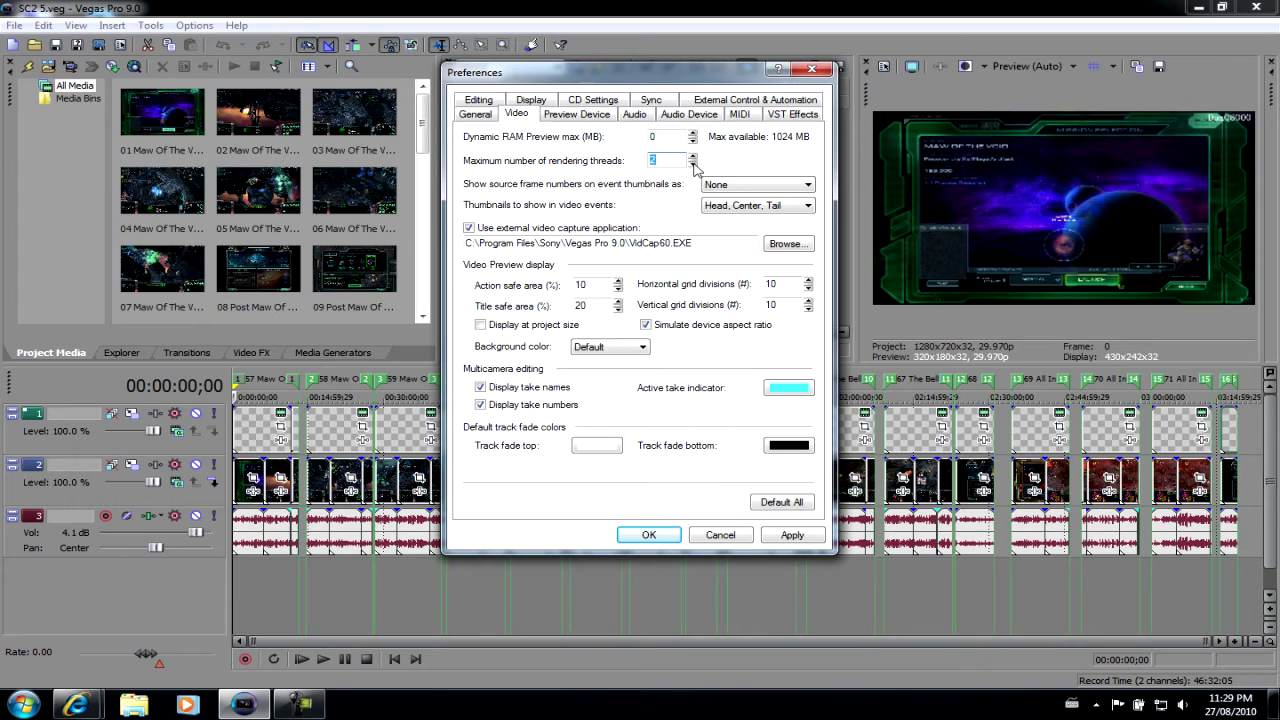
{"action": "left_click", "coordinate": [693, 164]}
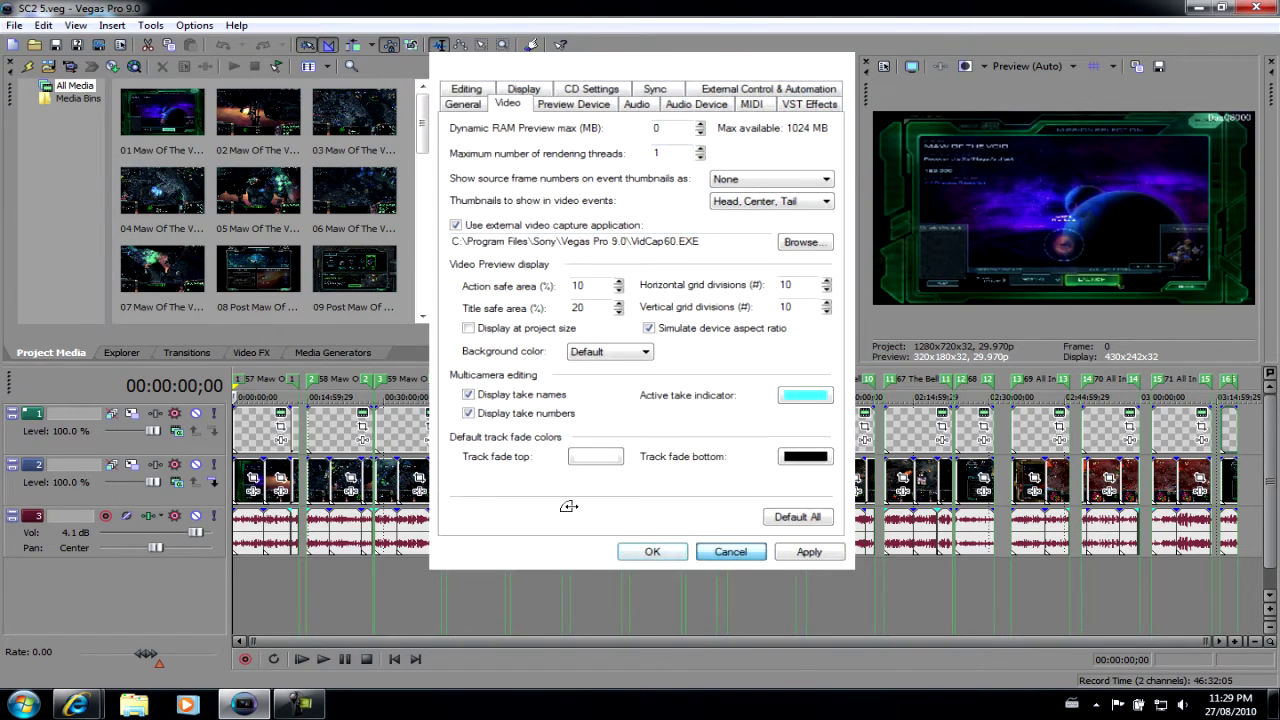
{"action": "left_click", "coordinate": [647, 532]}
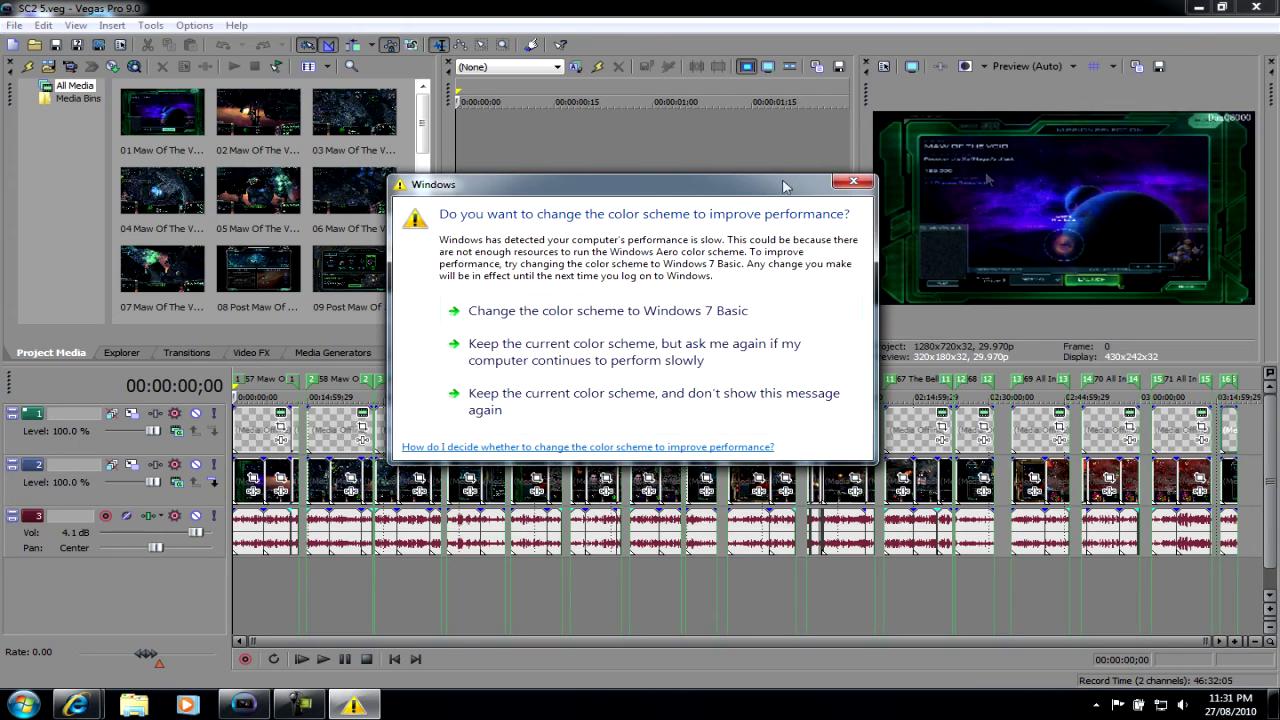
{"action": "left_click", "coordinate": [853, 181]}
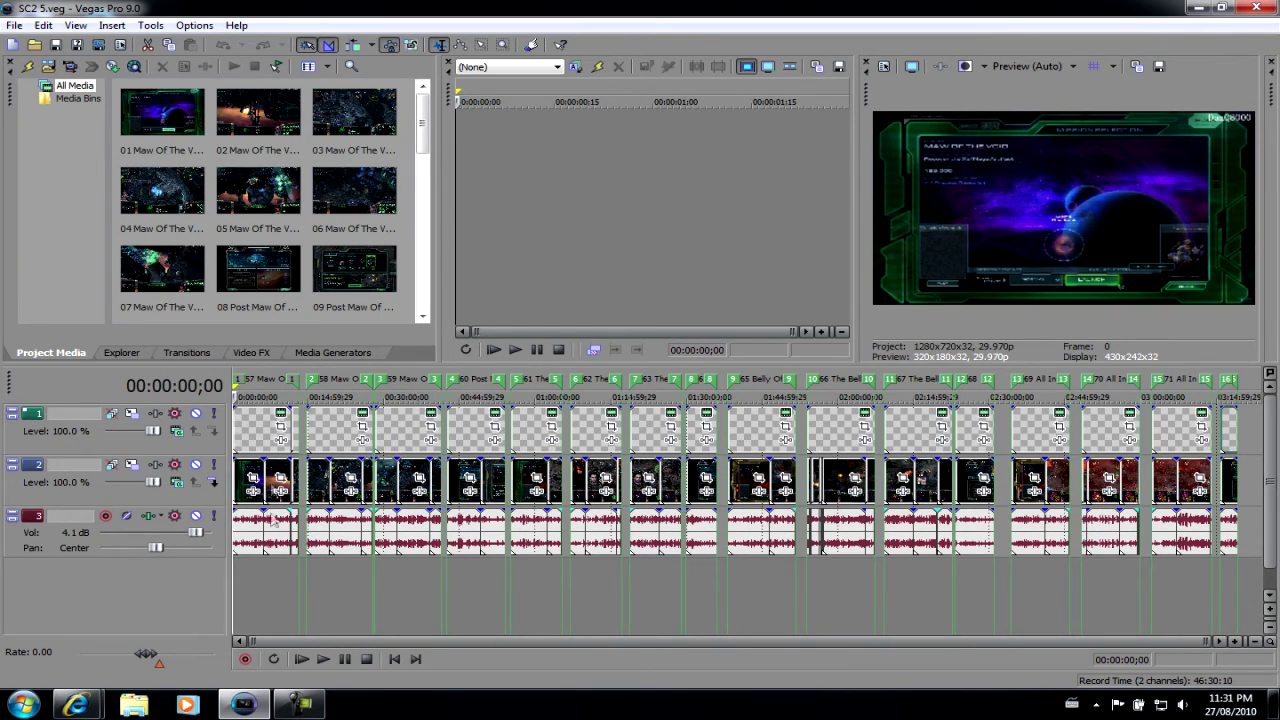
{"action": "left_click", "coordinate": [297, 425]}
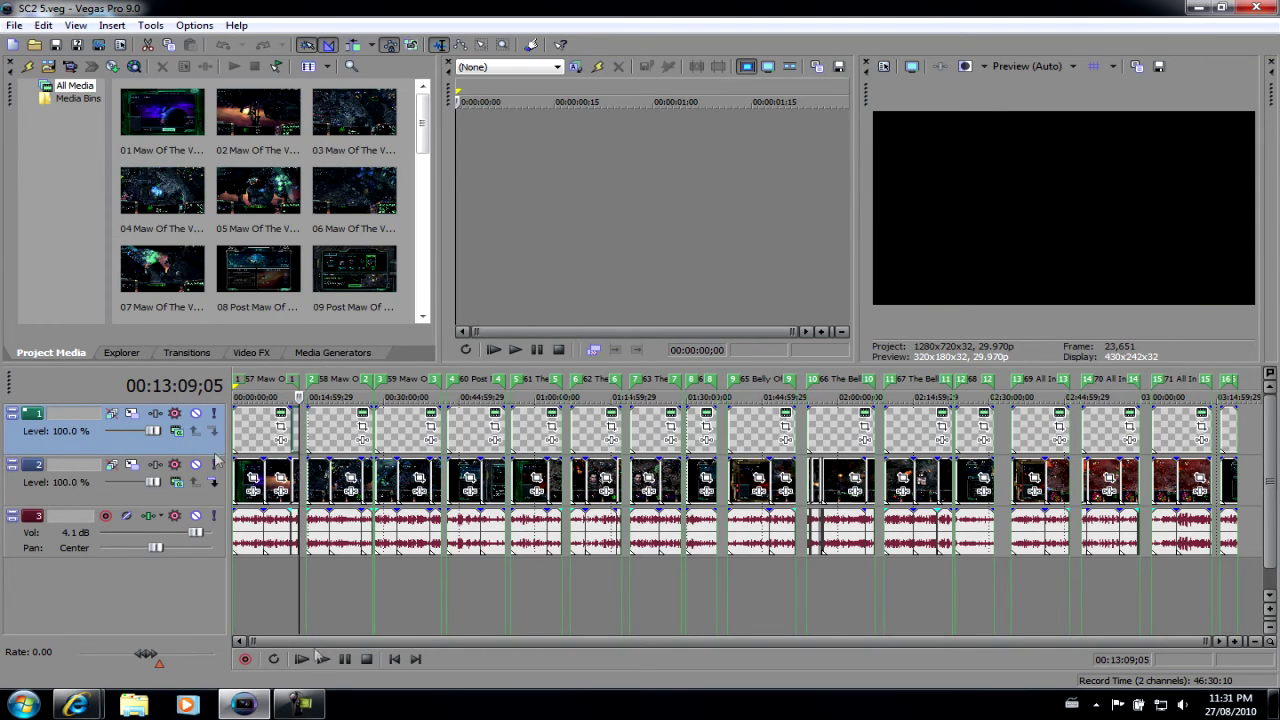
{"action": "left_click", "coordinate": [393, 659]}
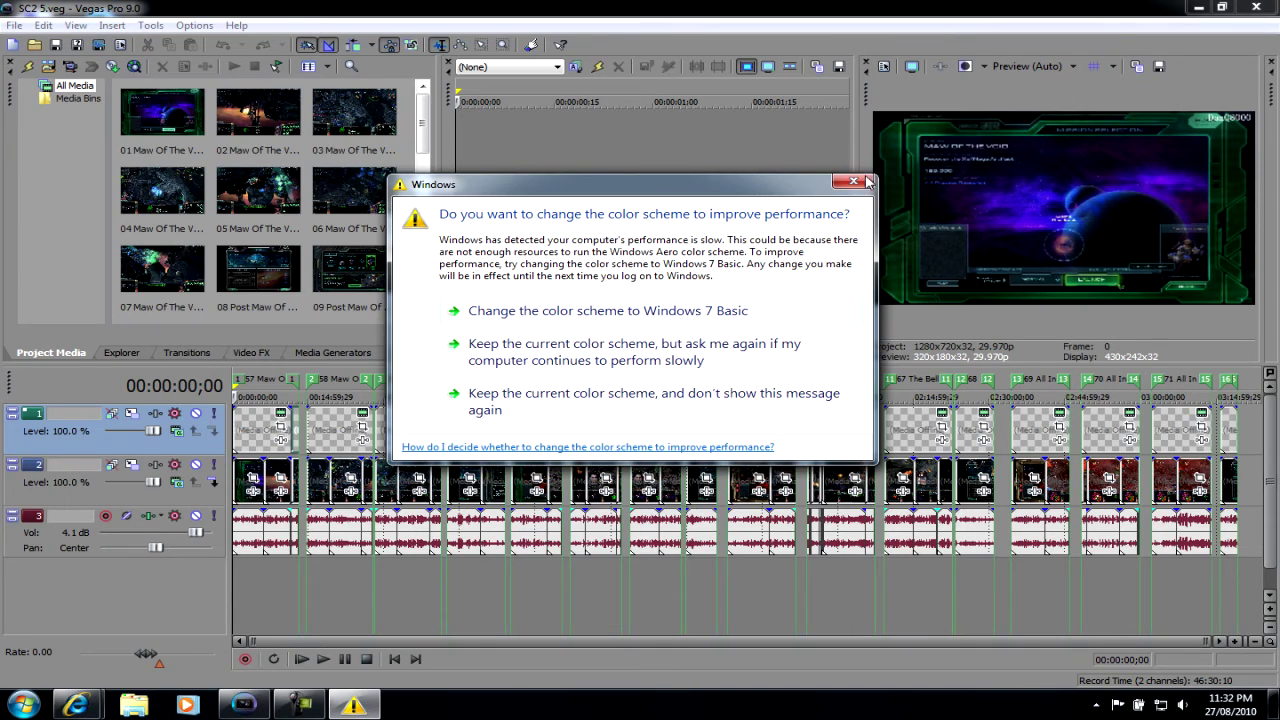
Close the colour-scheme warning and minimize Vegas to reveal the Windows 7 desktop
{"action": "left_click", "coordinate": [853, 181]}
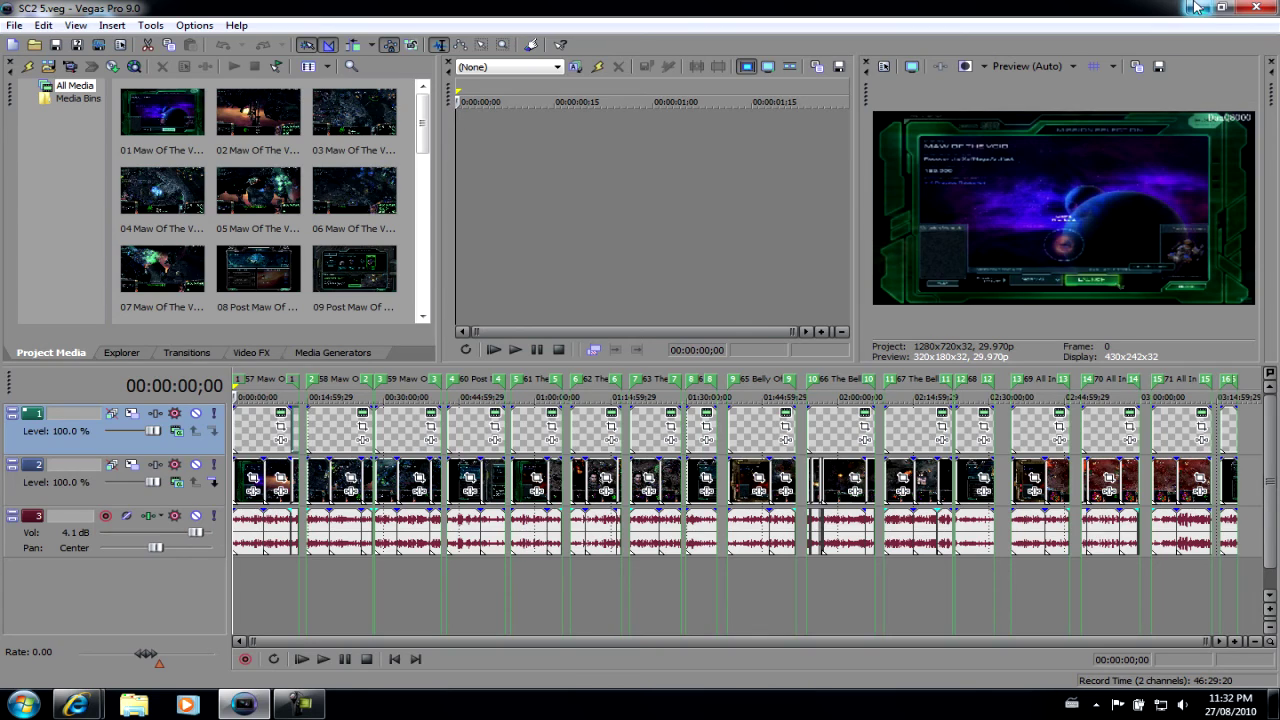
{"action": "left_click", "coordinate": [1197, 7]}
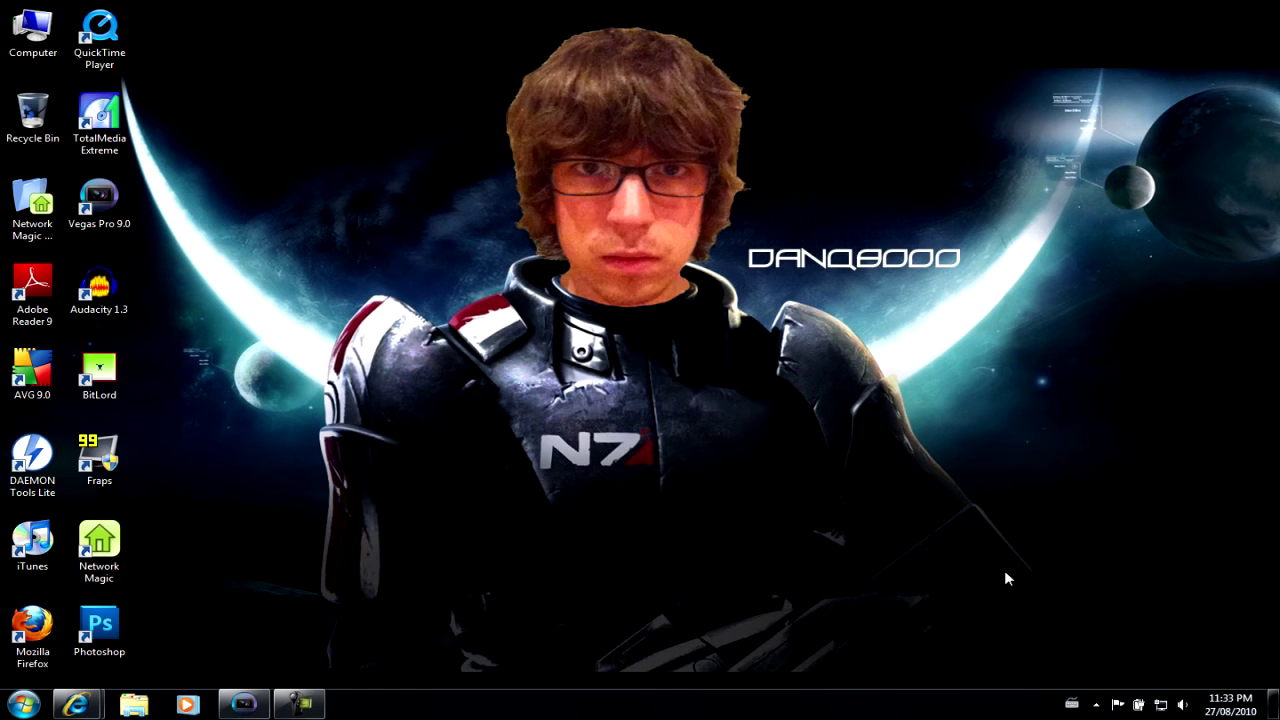
Accept the performance prompt's option to change the colour scheme to Windows 7 Basic
{"action": "mouse_move", "coordinate": [1162, 706]}
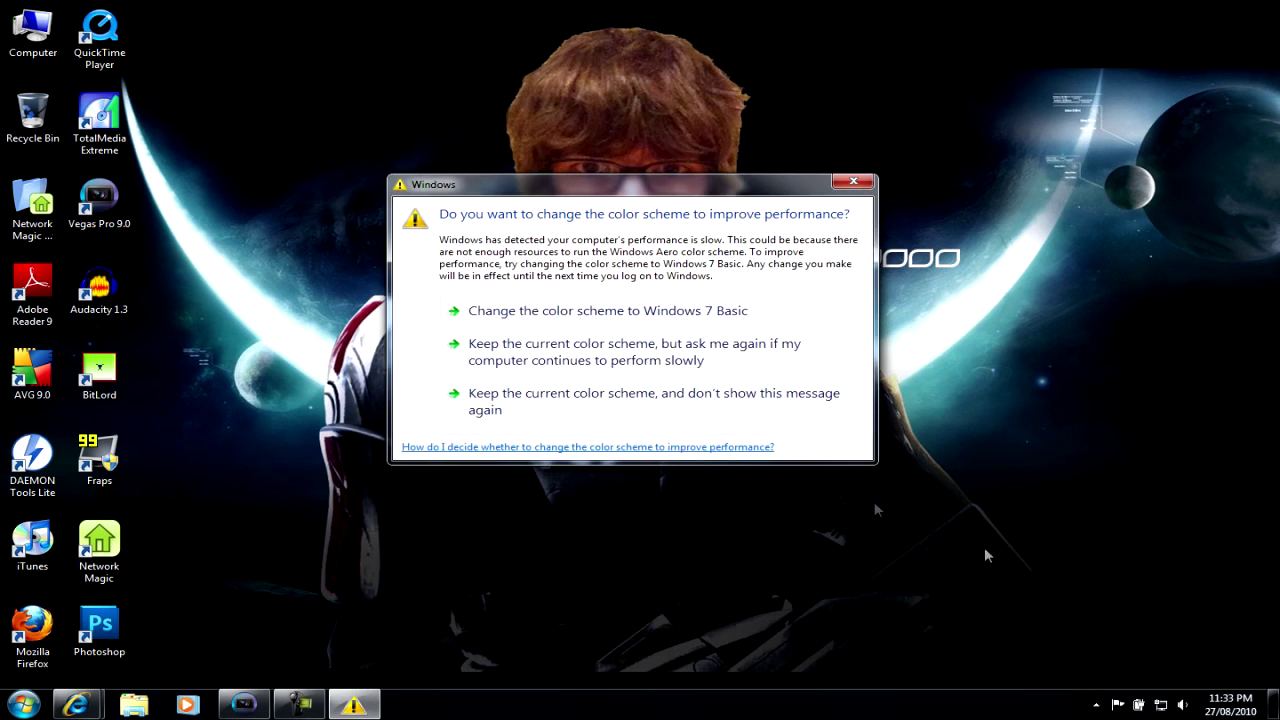
{"action": "left_click", "coordinate": [557, 391]}
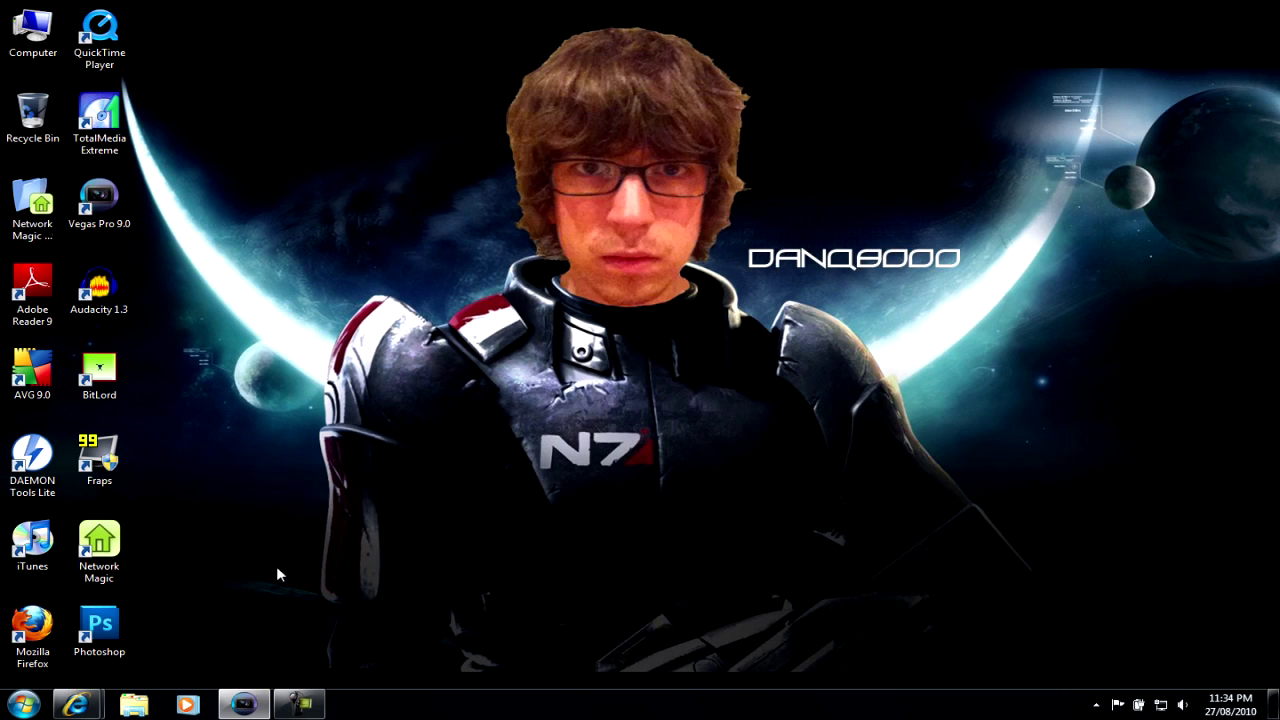